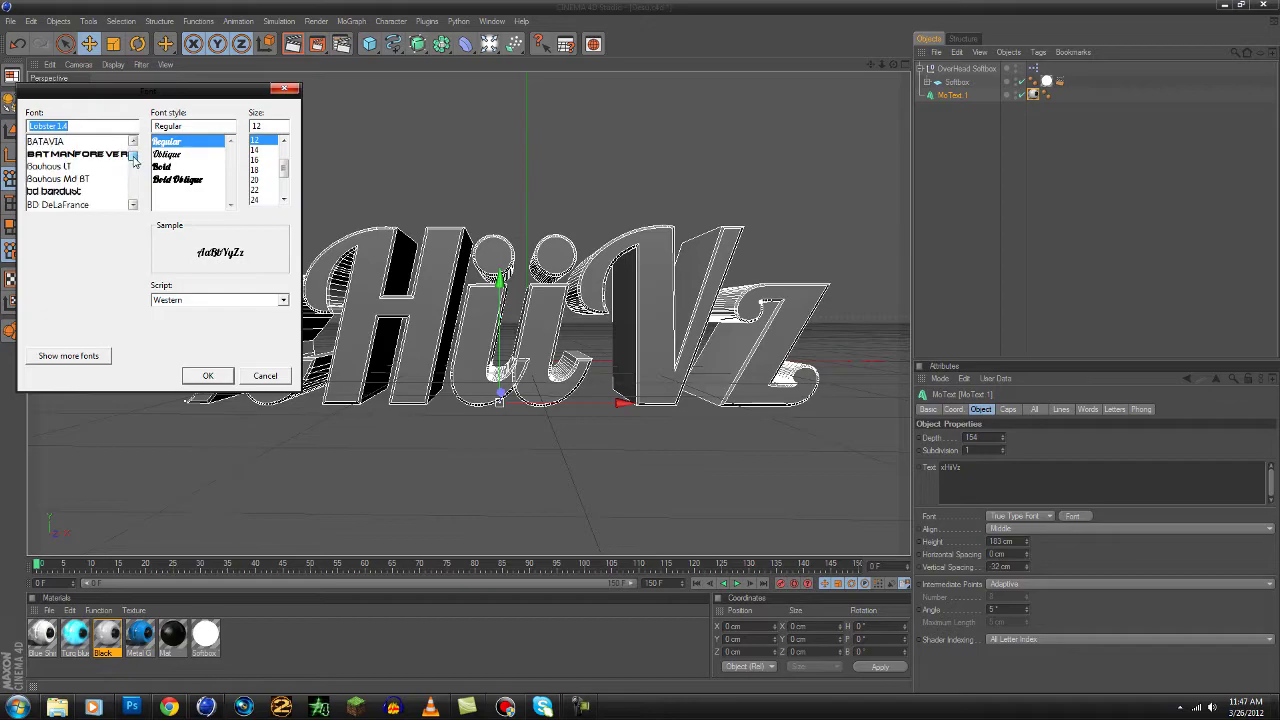
- Try the BatmanForeverAlternate and Bonk Fatty fonts on the MoText object
click(208, 376)
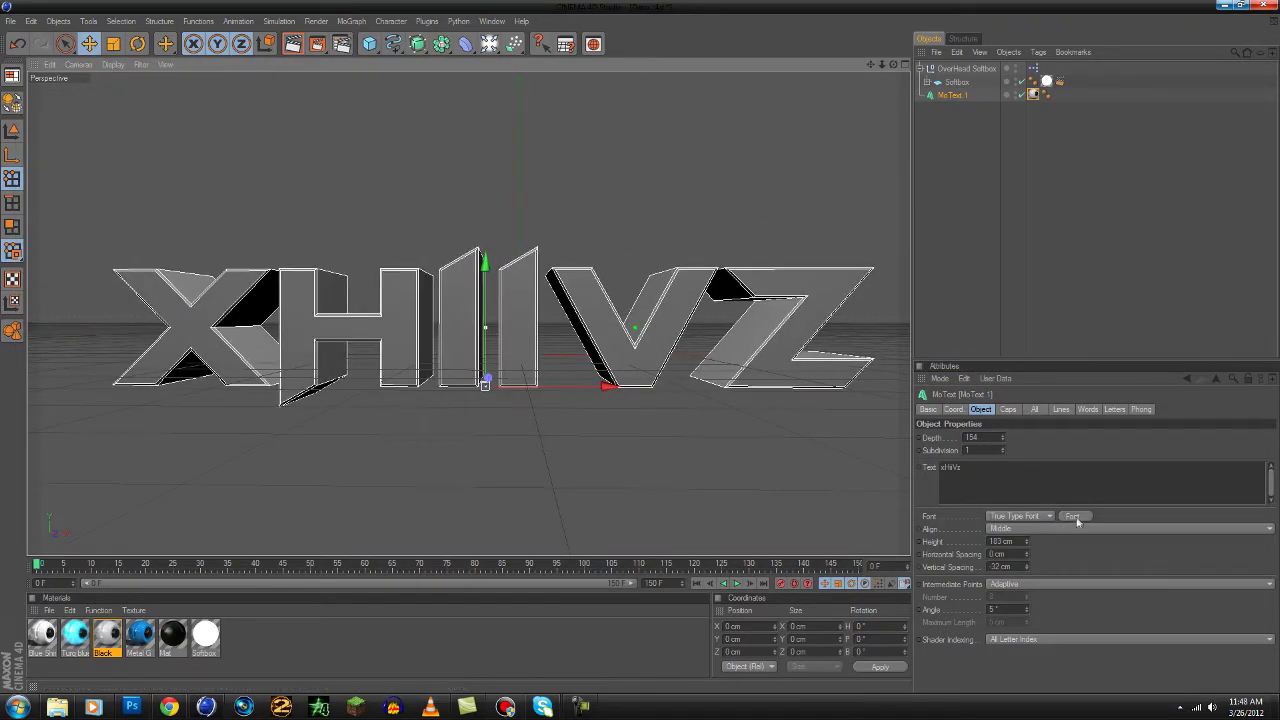
click(1075, 518)
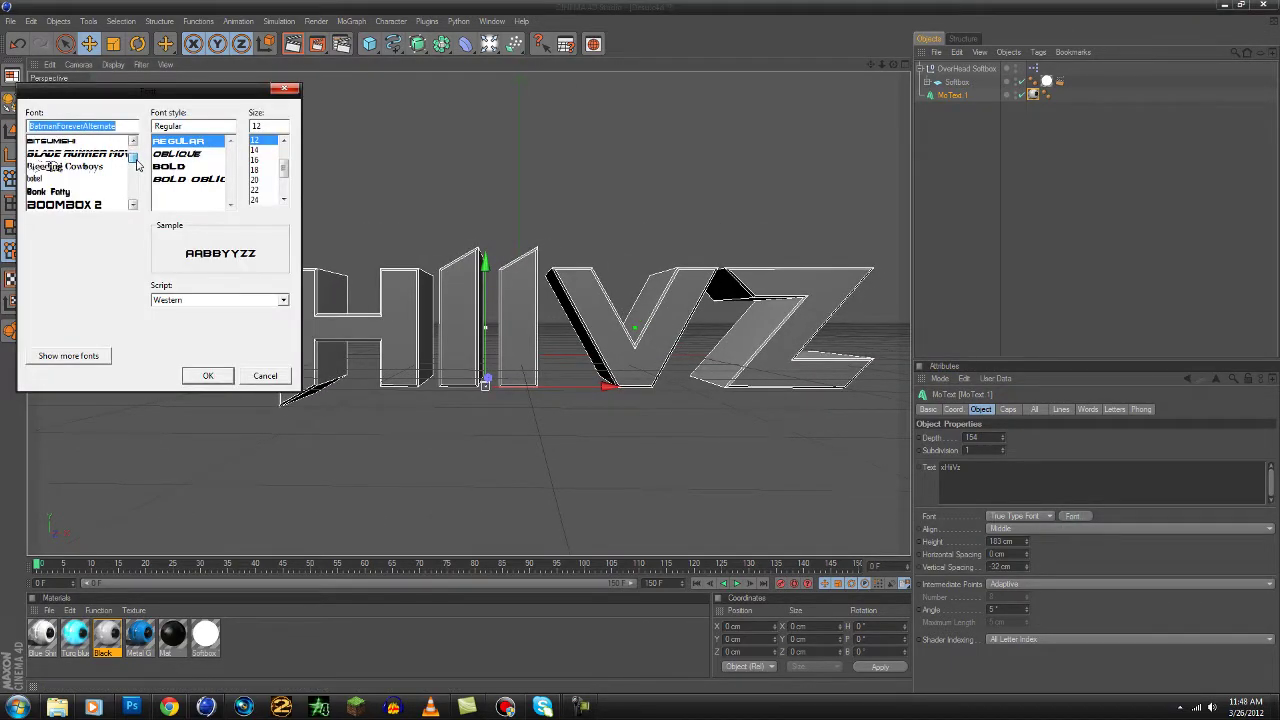
double_click(130, 166)
- Change the MoText font to a slanted graffiti-style brush typeface and render the active view
click(1072, 516)
click(60, 140)
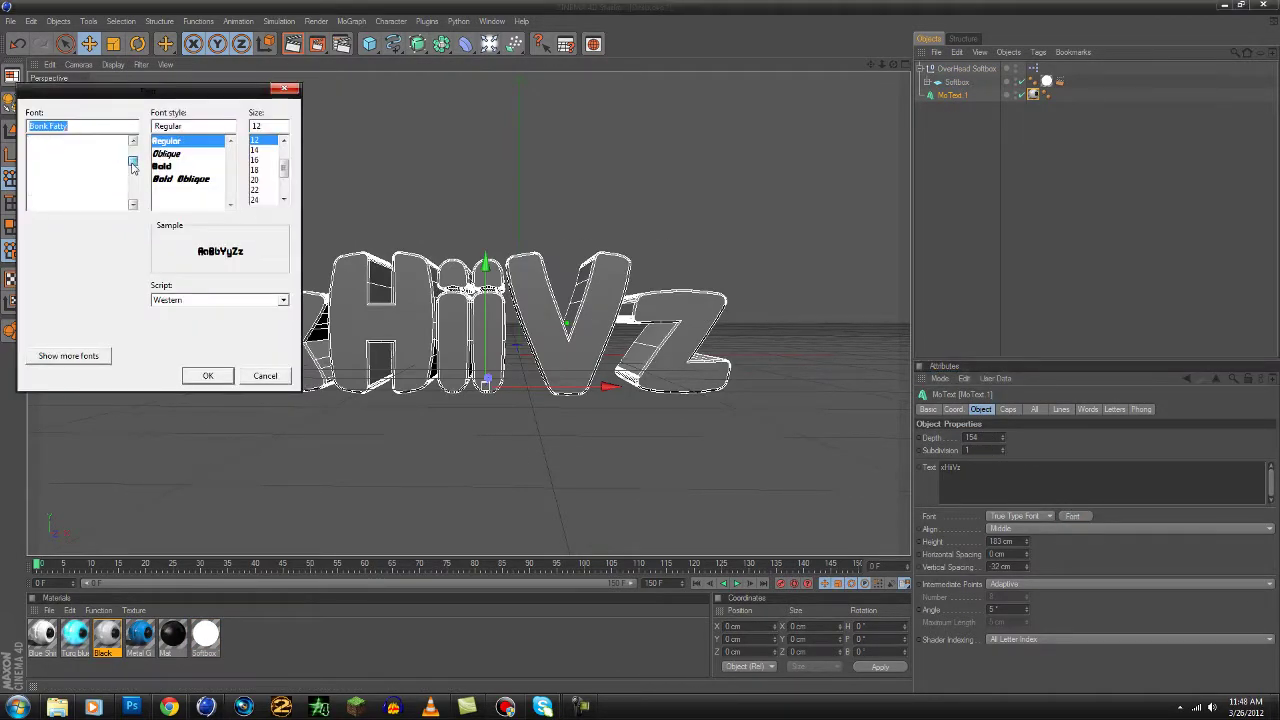
scroll(137, 173, down, 5)
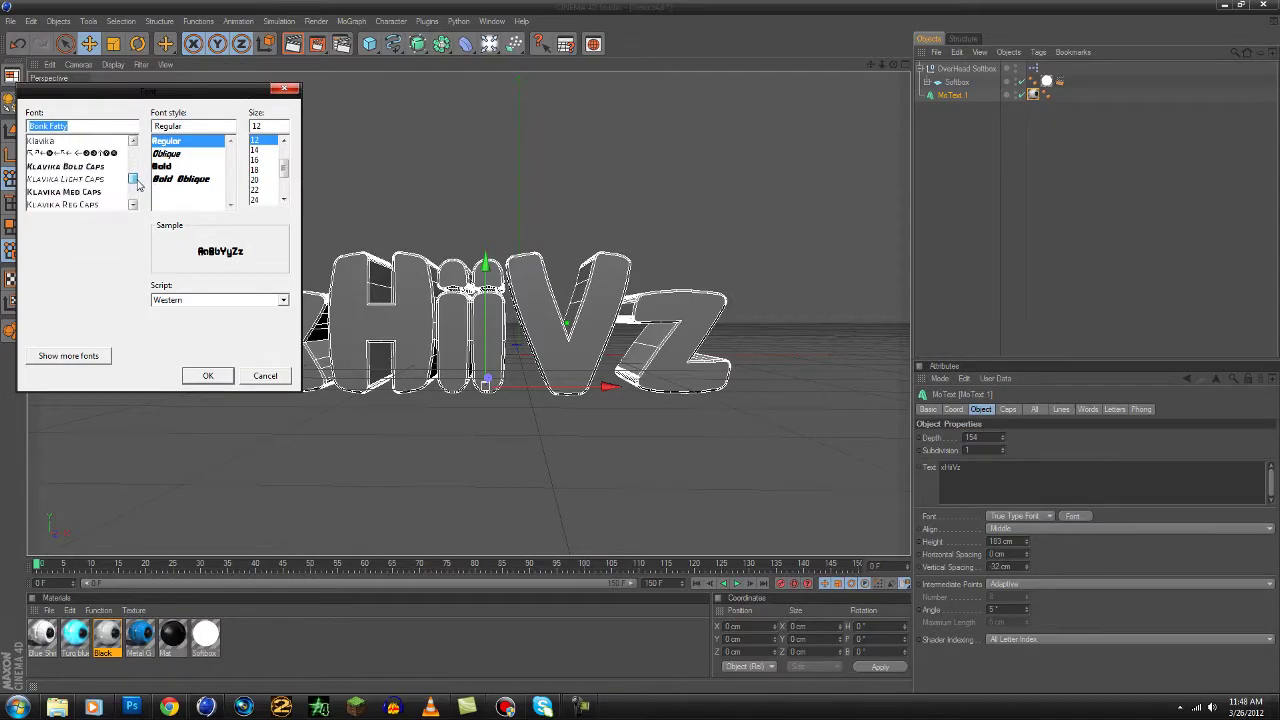
click(208, 375)
key(ctrl+r)
click(290, 210)
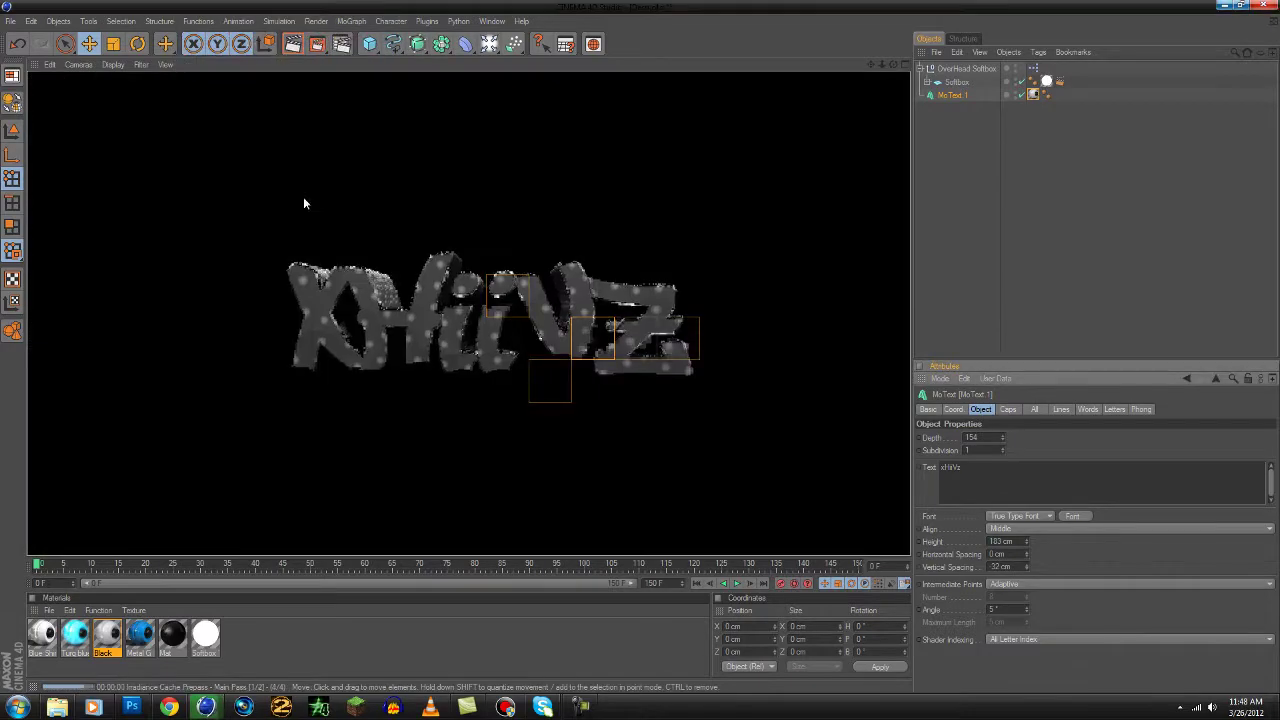
- Give the text's C1 cap selection its own Black material tag and change that material's color to dark gold
click(958, 94)
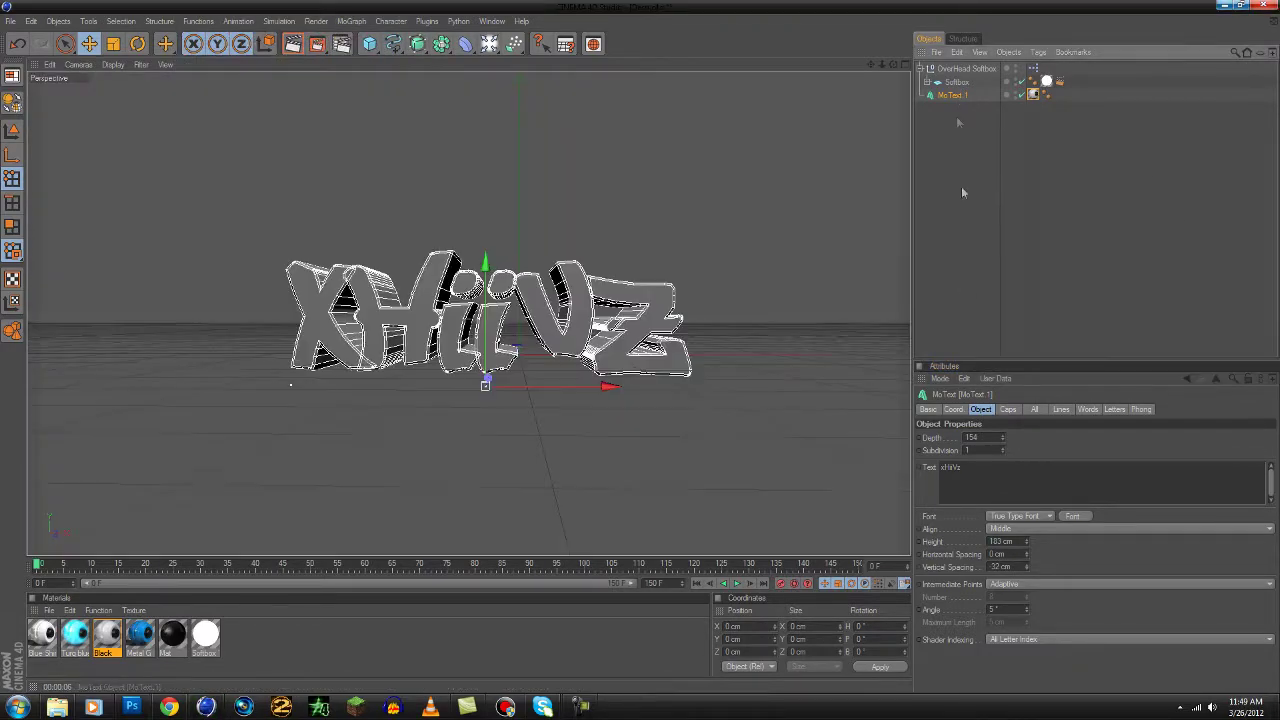
click(1038, 95)
click(1044, 94)
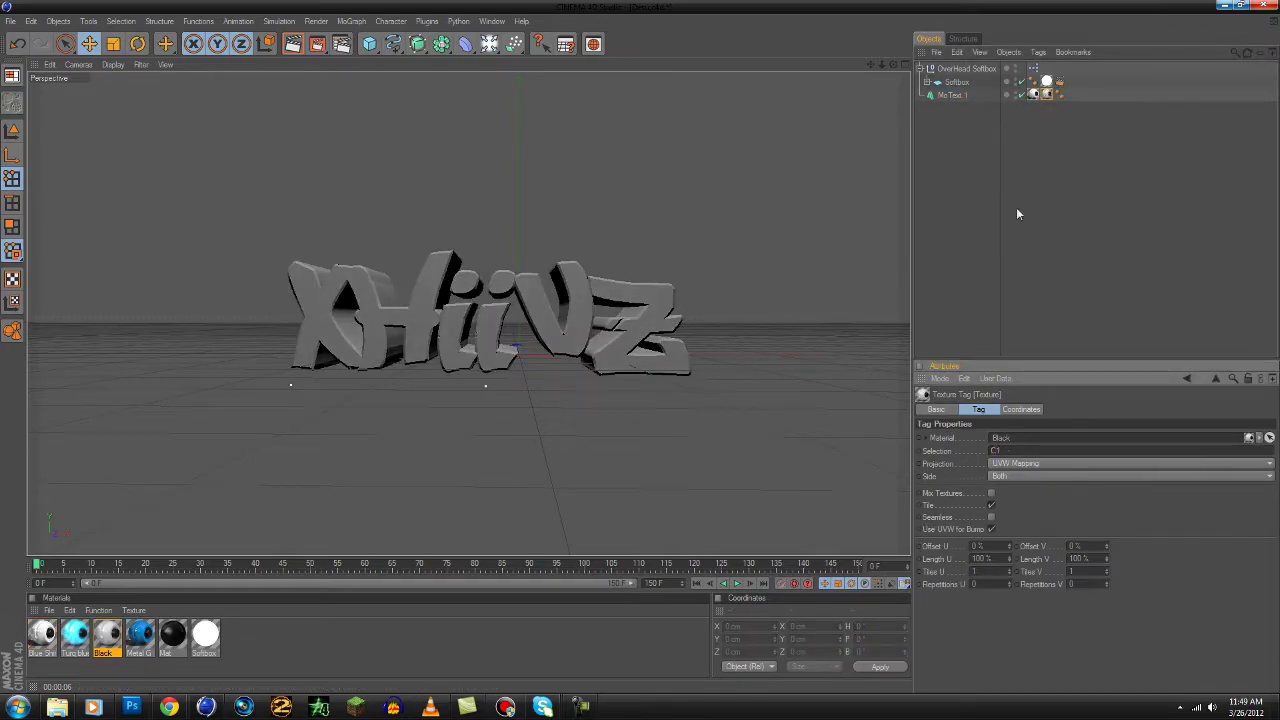
click(1000, 437)
click(952, 503)
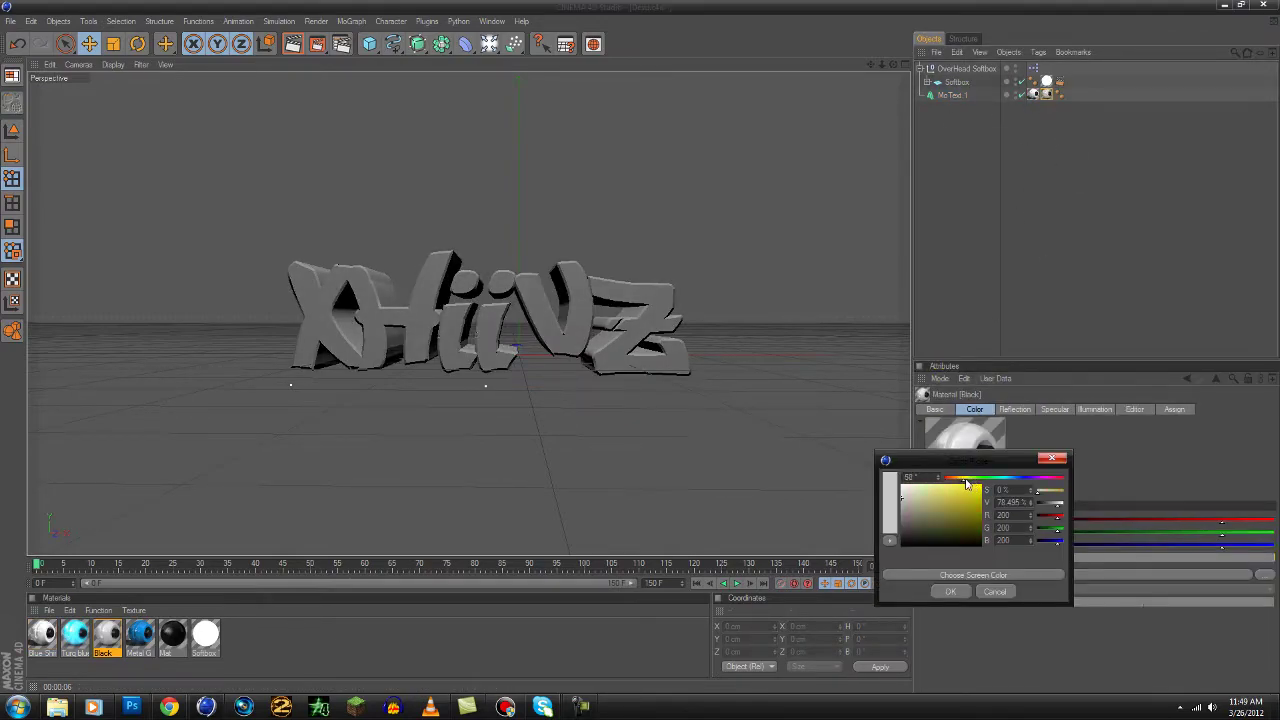
click(962, 510)
click(950, 591)
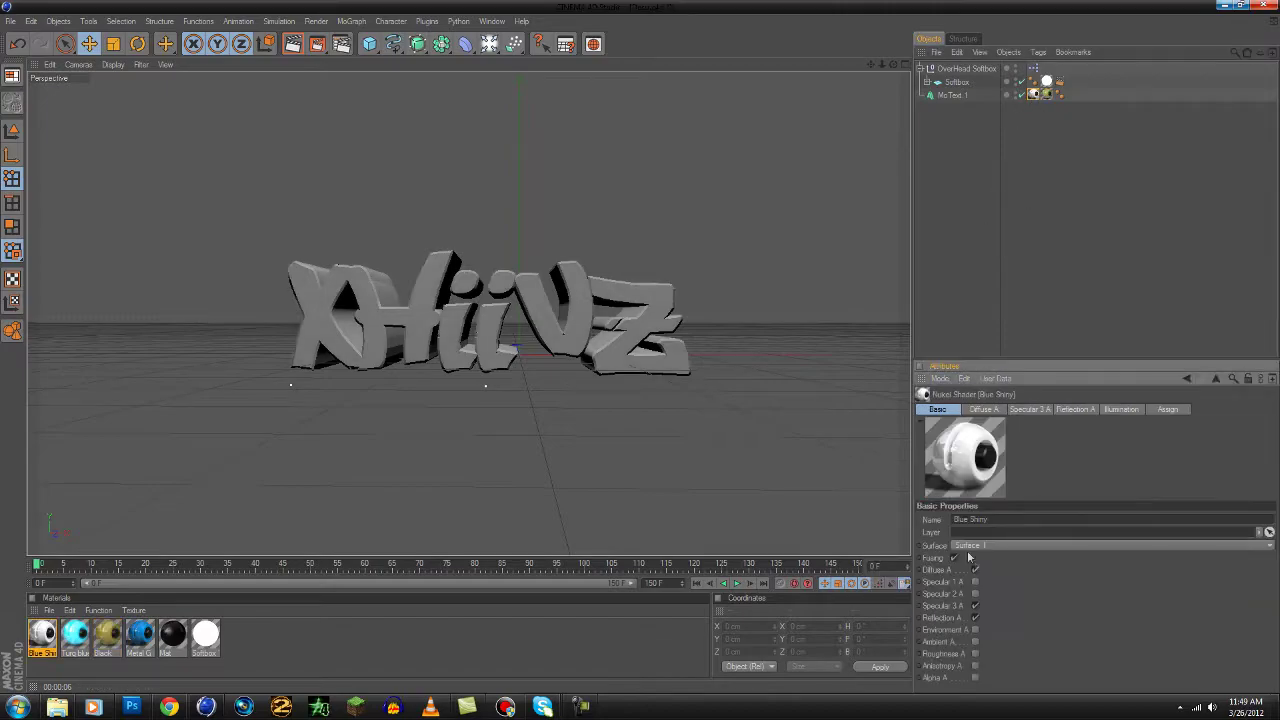
- Set the Blue Shiny material's diffuse color to black and render the active view to preview the text
click(983, 409)
click(971, 518)
click(900, 535)
click(950, 575)
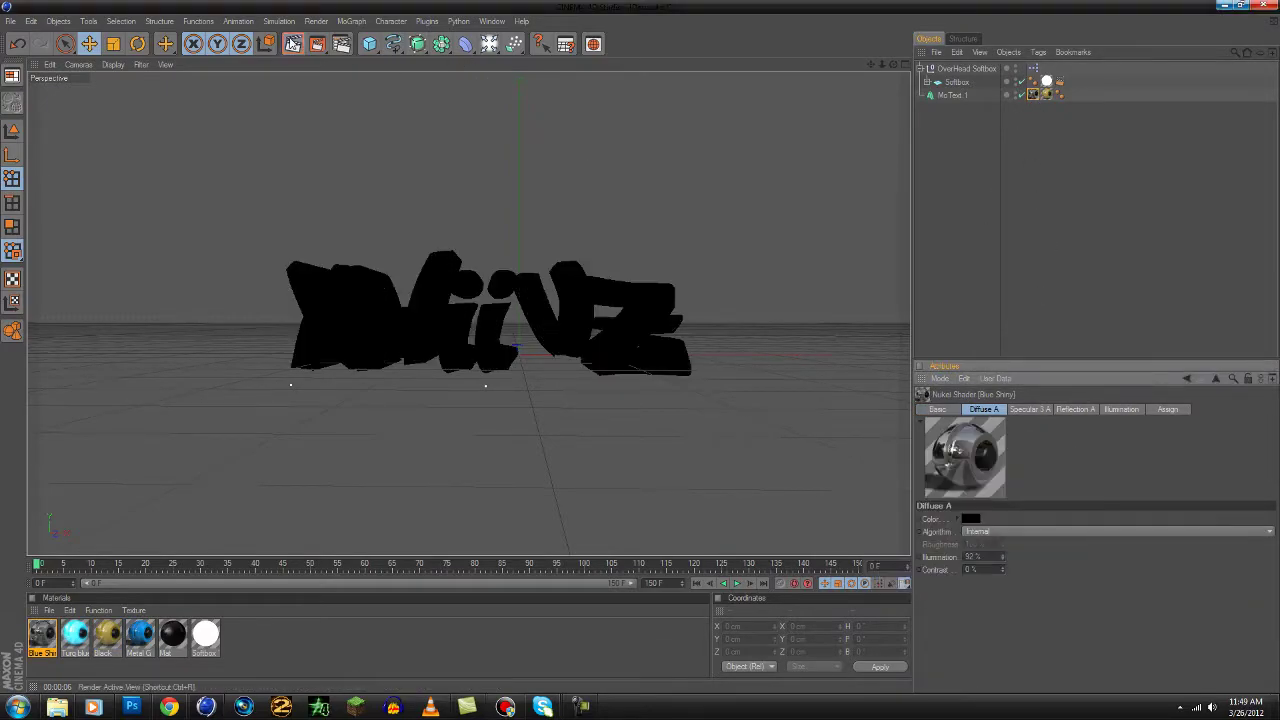
key(ctrl+r)
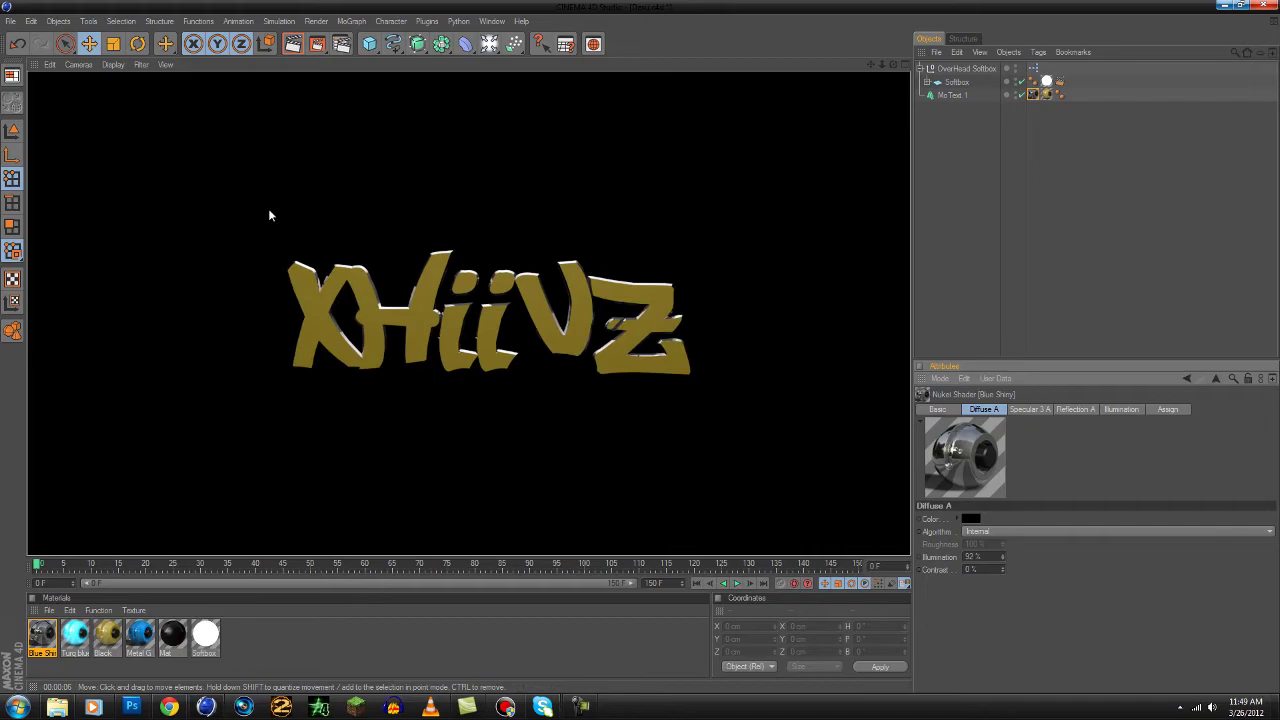
click(597, 181)
- Render the scene to the Picture Viewer, accepting the missing softbox textures, and close the viewer
click(340, 44)
key(shift+r)
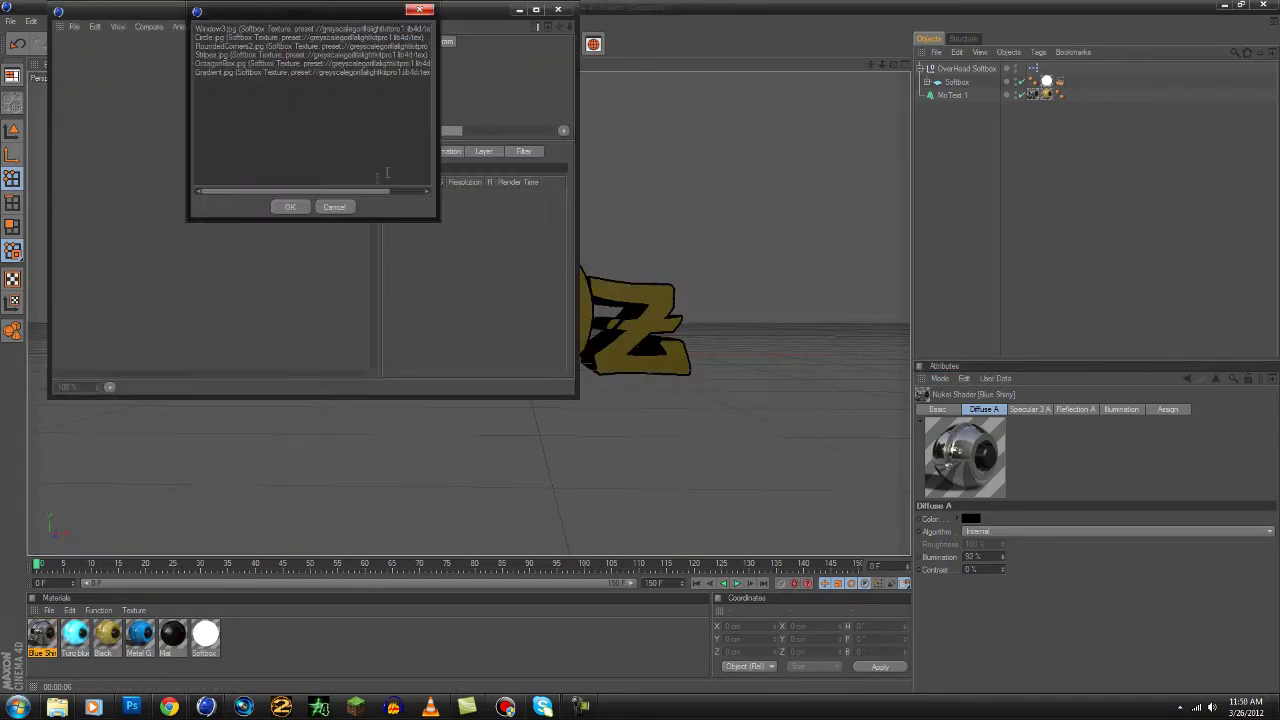
click(305, 206)
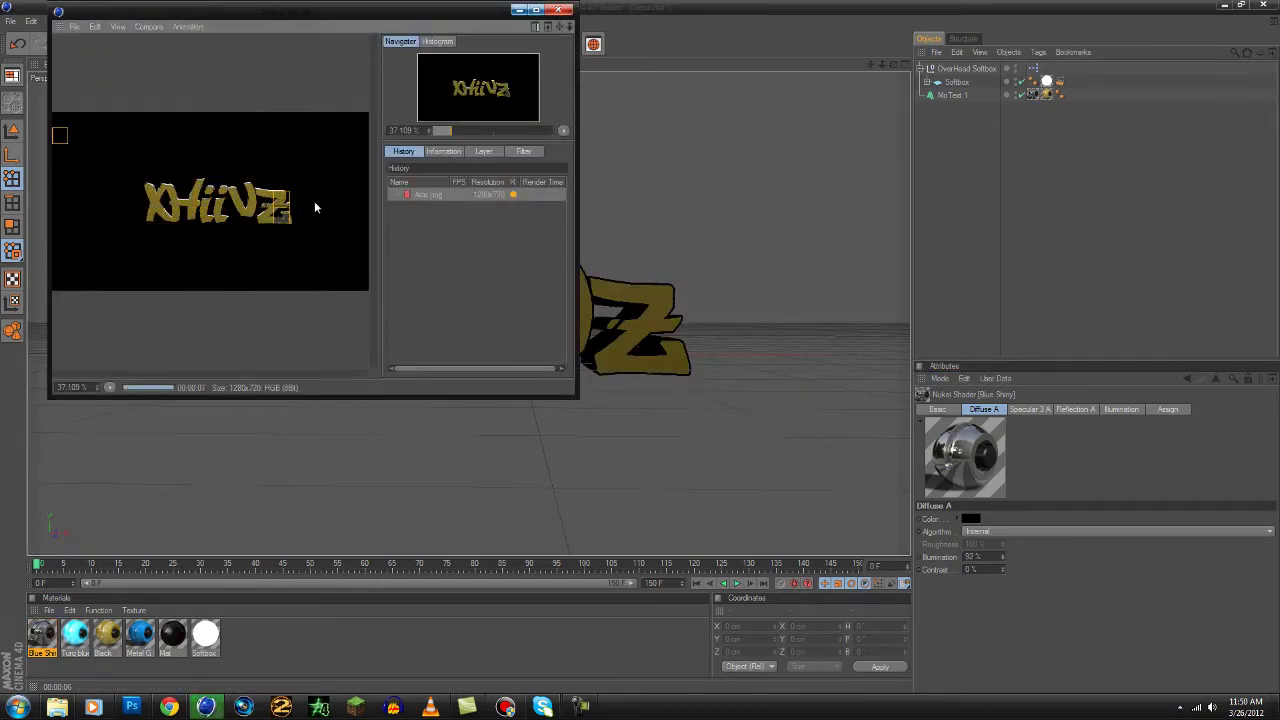
click(558, 9)
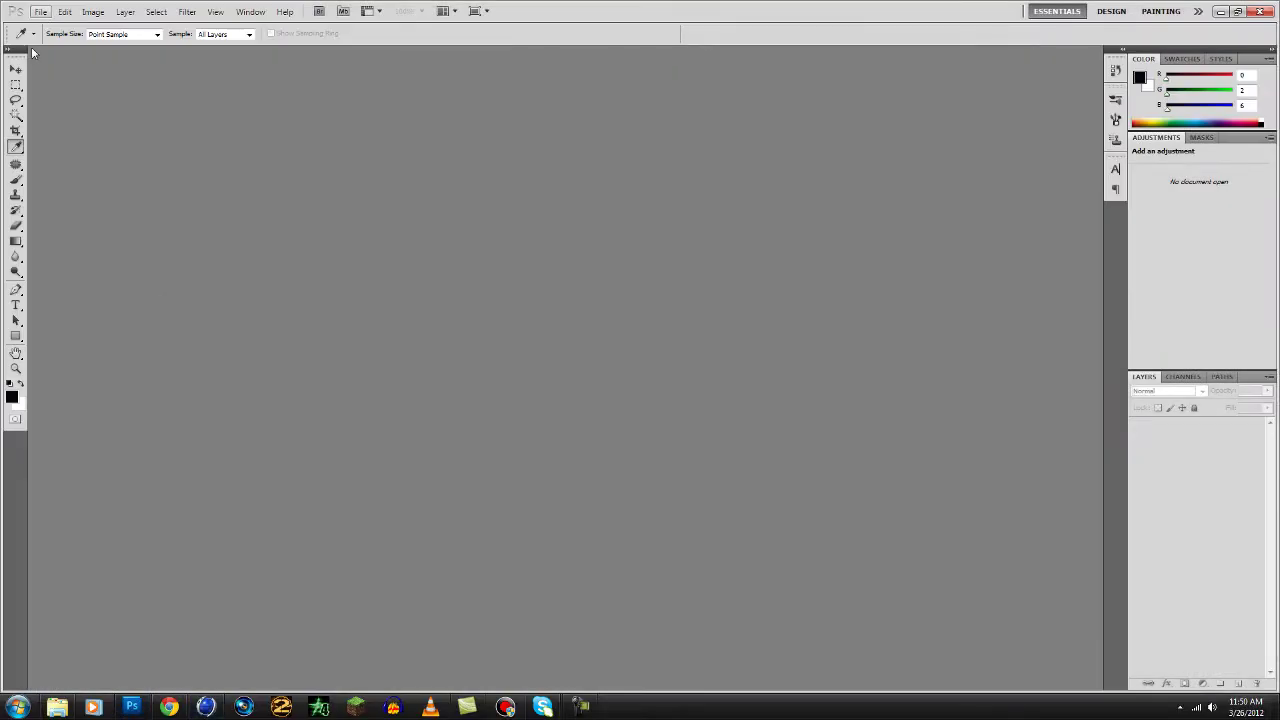
- Switch to Photoshop, open the rendered Araz.png, and add an empty layer beneath the logo layer
click(40, 11)
click(60, 40)
click(414, 206)
double_click(568, 257)
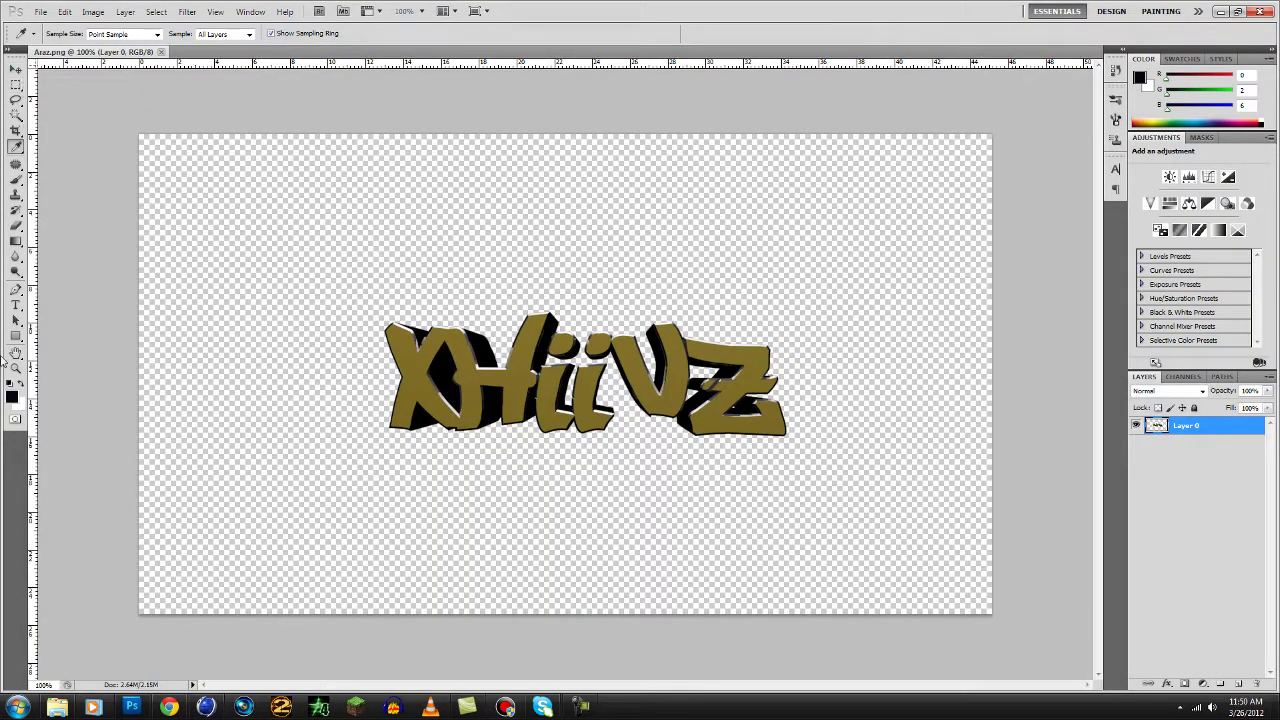
drag(1200, 426, 1189, 465)
click(15, 243)
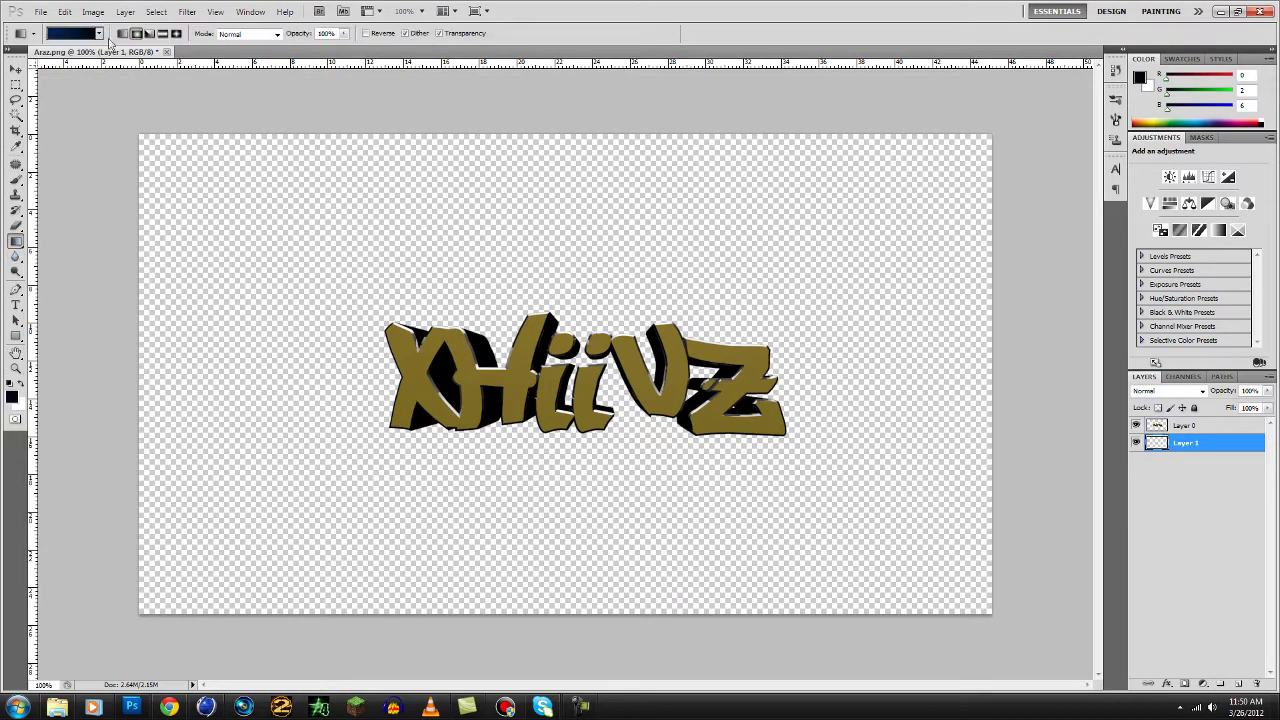
click(95, 33)
click(68, 183)
click(97, 424)
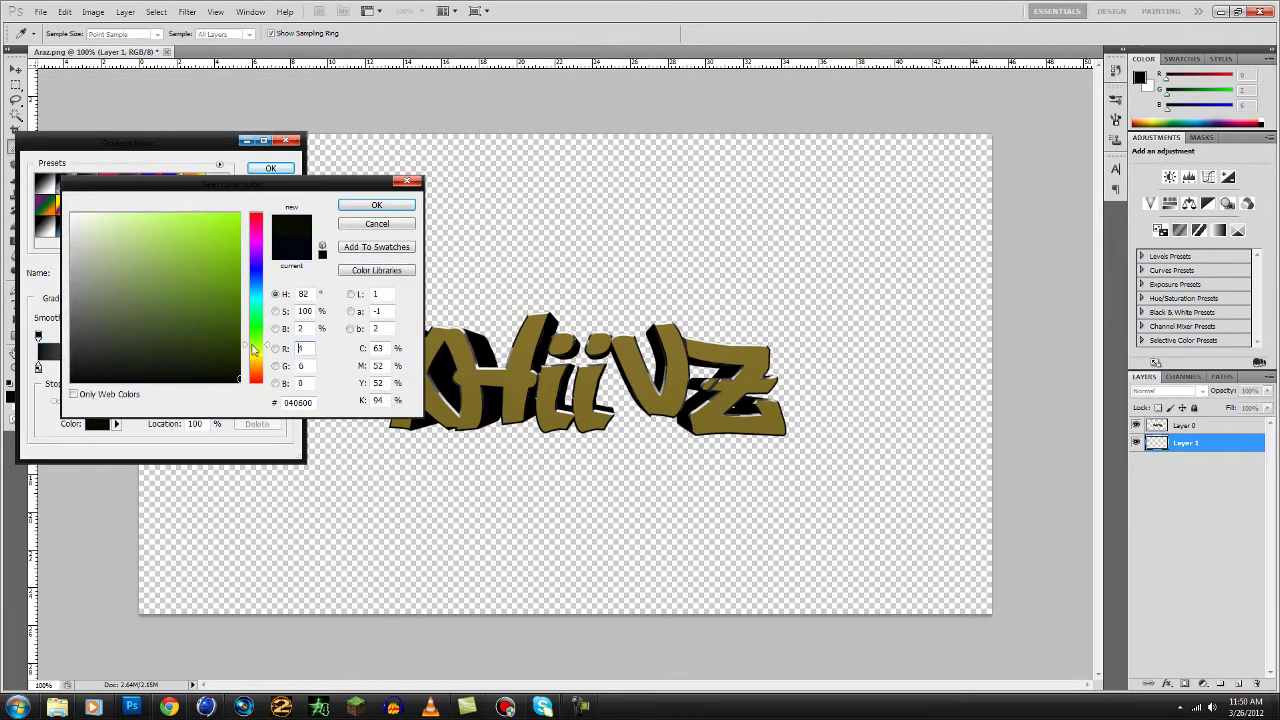
click(174, 330)
key(Return)
key(Escape)
- Edit the custom gradient so its color stops run from black to the logo's dark gold
click(95, 33)
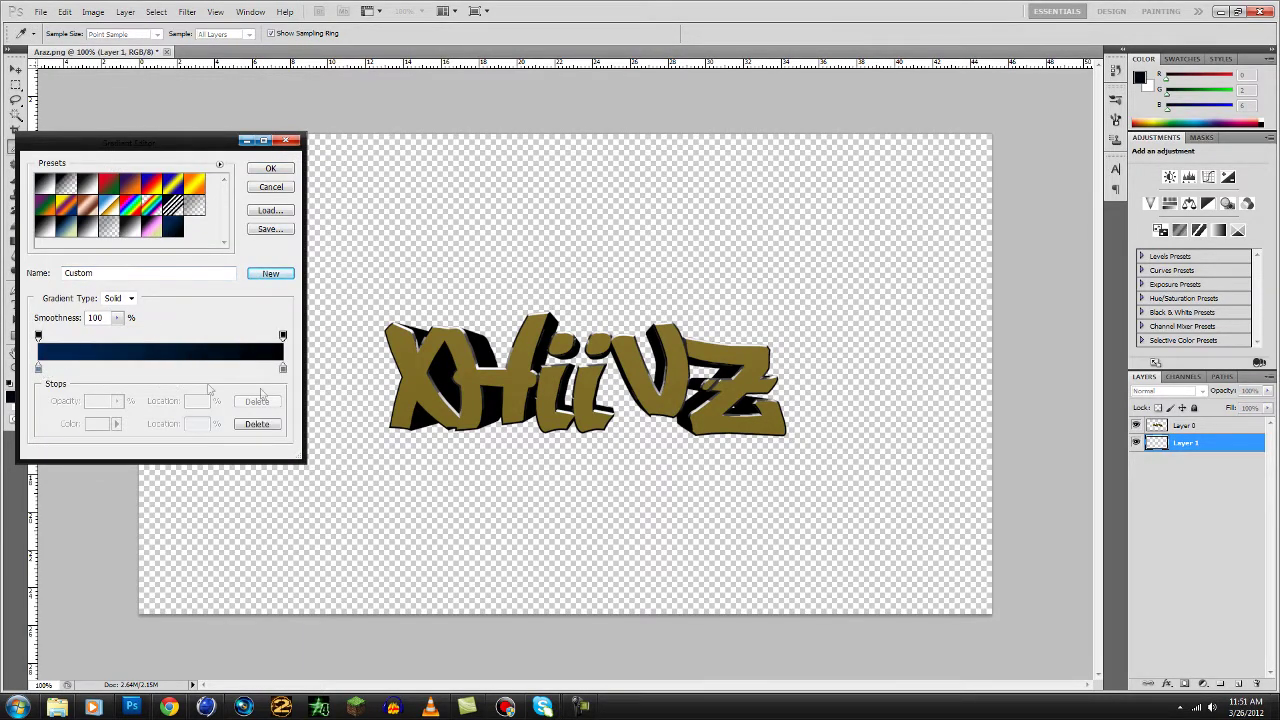
double_click(38, 368)
click(363, 206)
double_click(283, 368)
click(360, 207)
key(Return)
- Try several black-to-gold gradient fills across the background layer in different directions, undoing each one
drag(866, 425, 1020, 443)
key(ctrl+z)
key(ctrl+z)
key(ctrl+z)
drag(540, 680, 580, 237)
key(ctrl+z)
drag(549, 572, 551, 546)
key(ctrl+z)
click(169, 707)
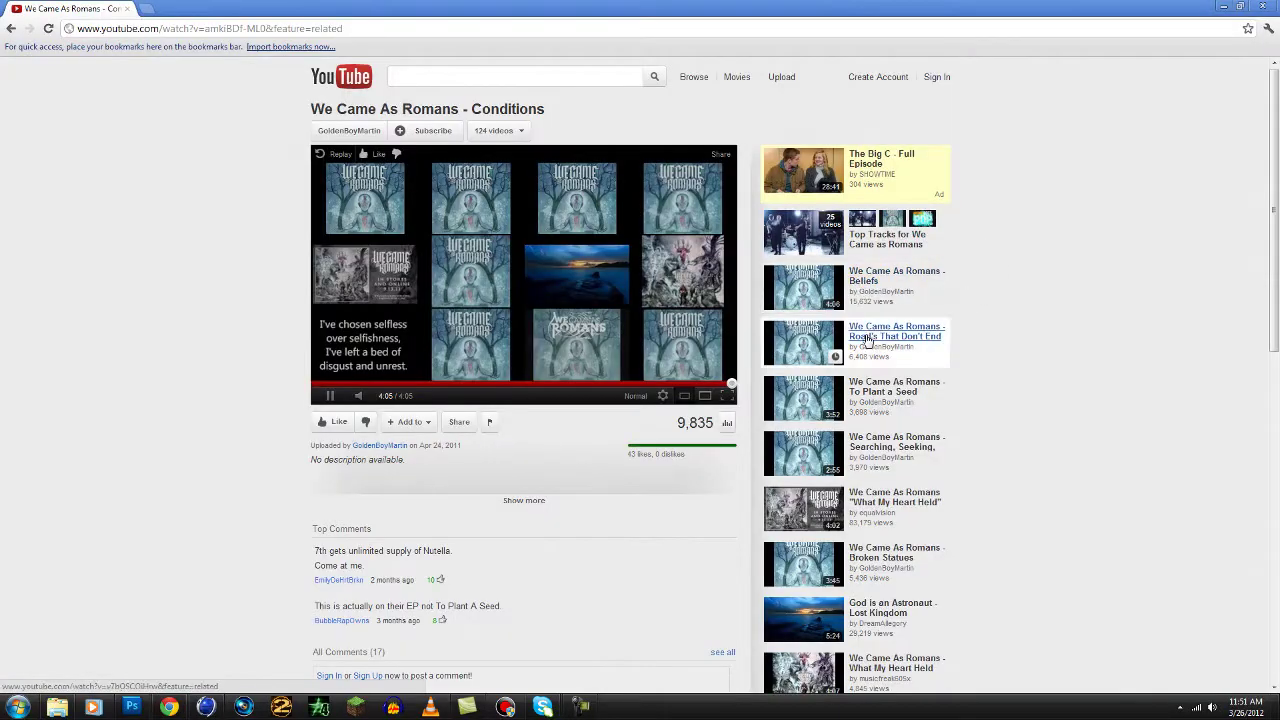
click(169, 707)
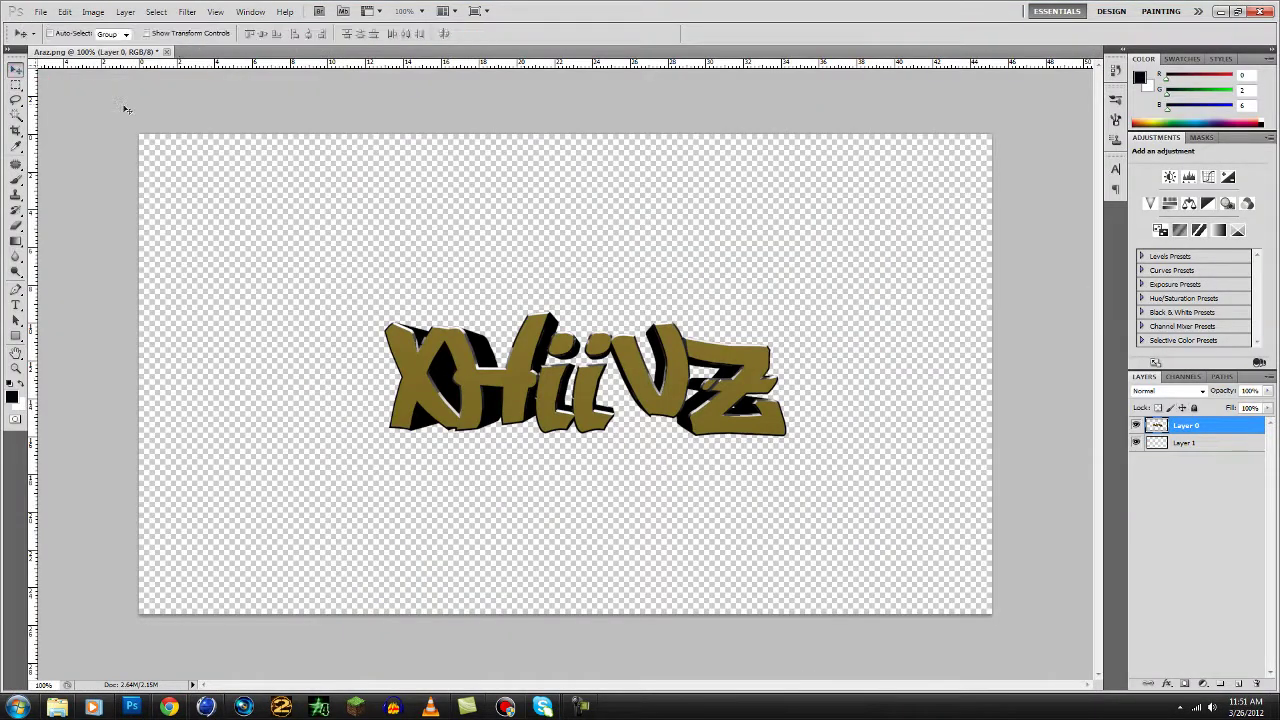
- Scale up the logo on Layer 0 so it fills more of the canvas
key(ctrl+t)
drag(337, 351, 286, 357)
key(Return)
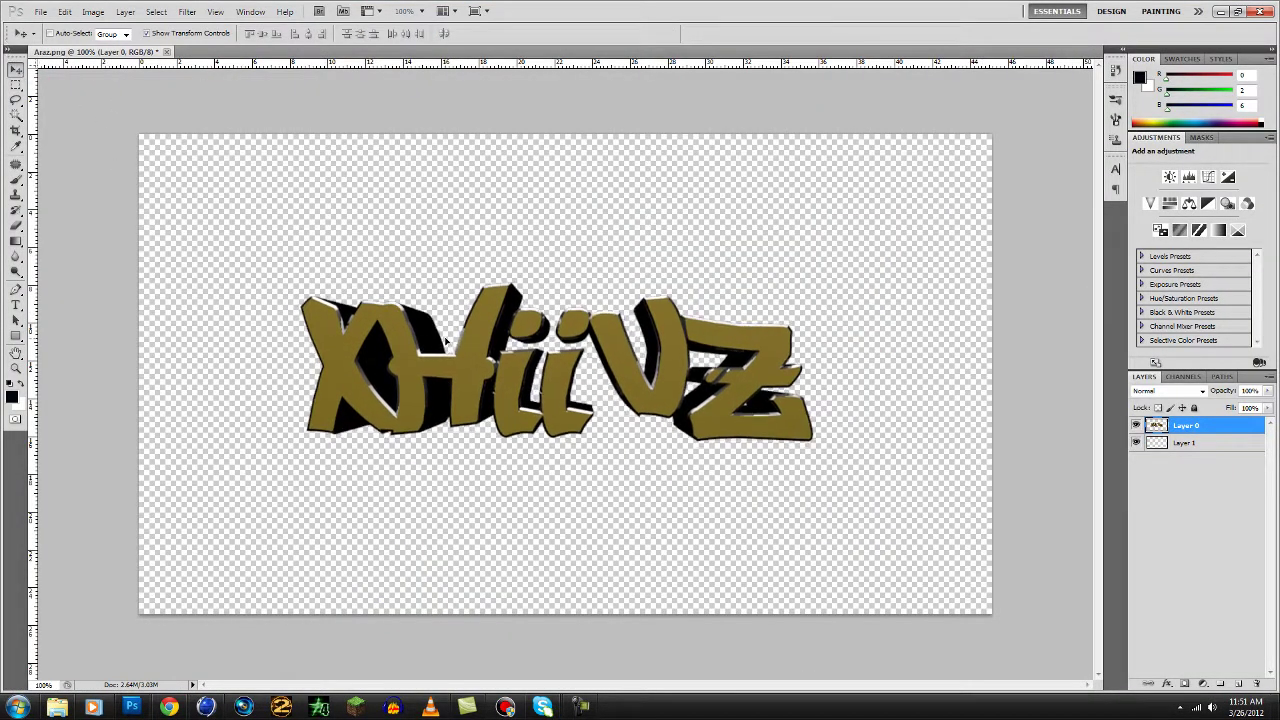
- Fill Layer 1 with a linear black-to-dark-gray gradient across the canvas and nudge the logo slightly to the right
key(g)
click(80, 33)
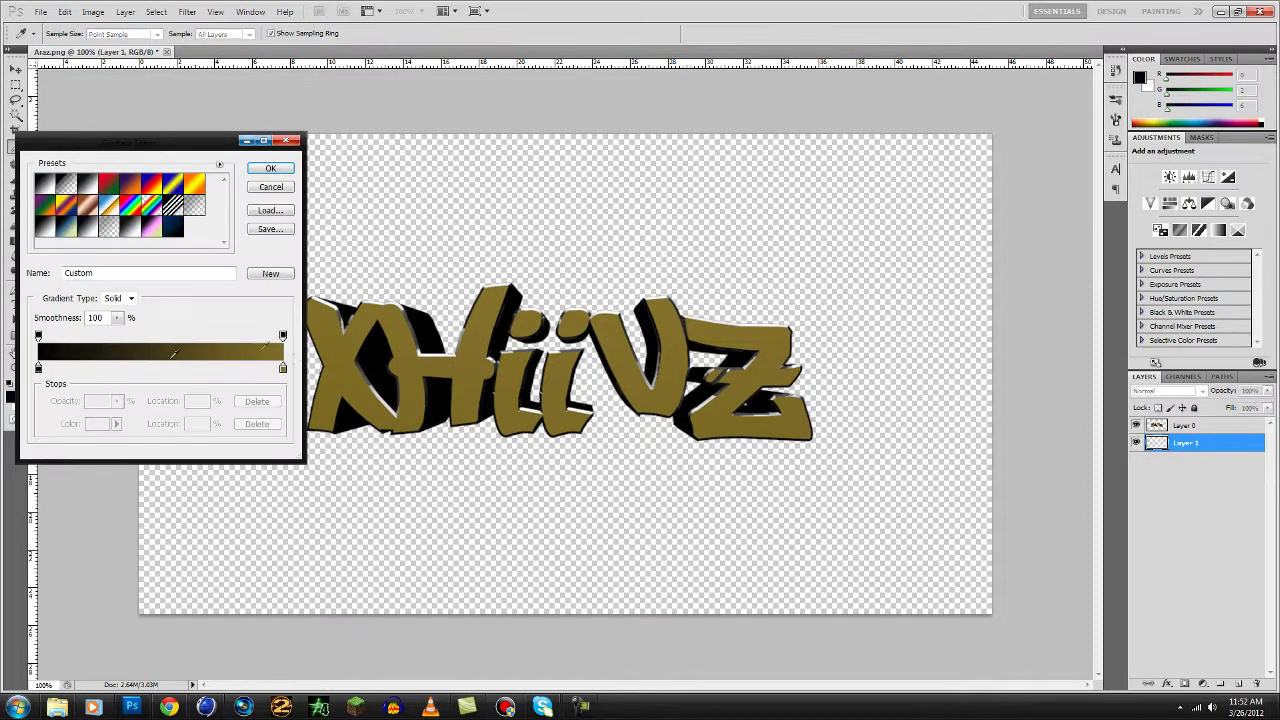
click(97, 427)
click(360, 206)
click(270, 168)
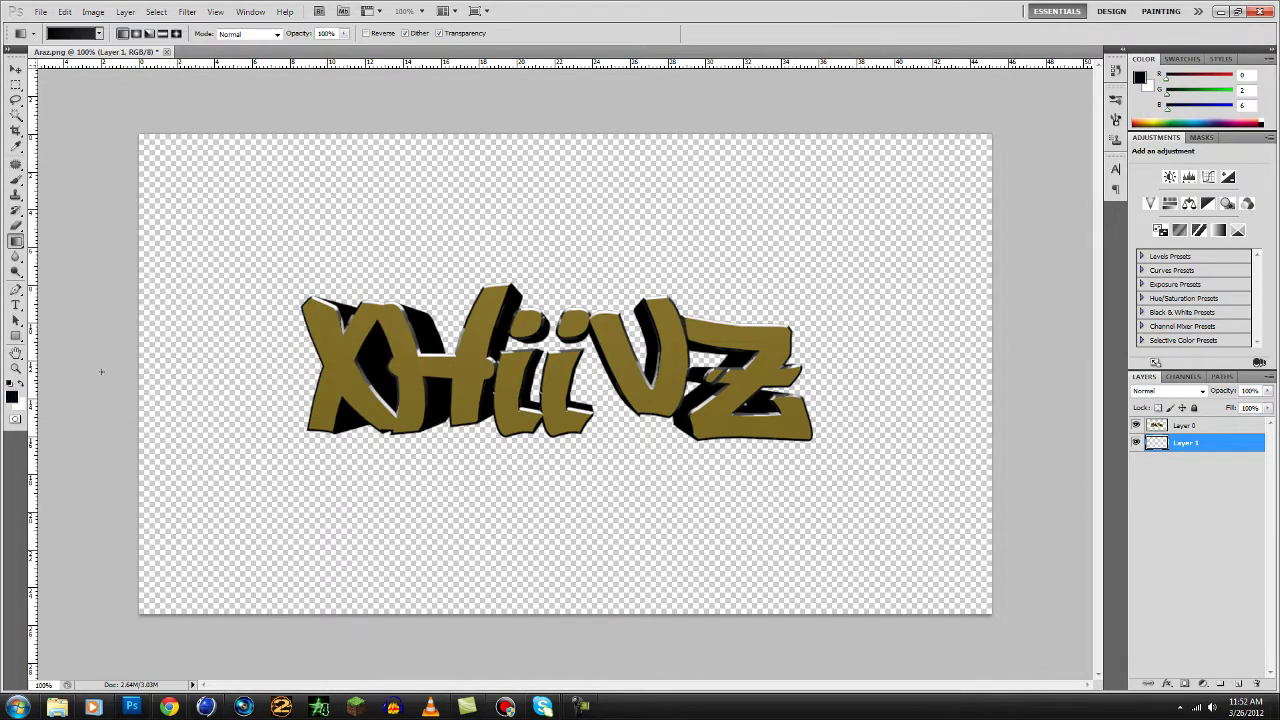
drag(100, 366, 1055, 470)
click(15, 69)
drag(612, 384, 619, 383)
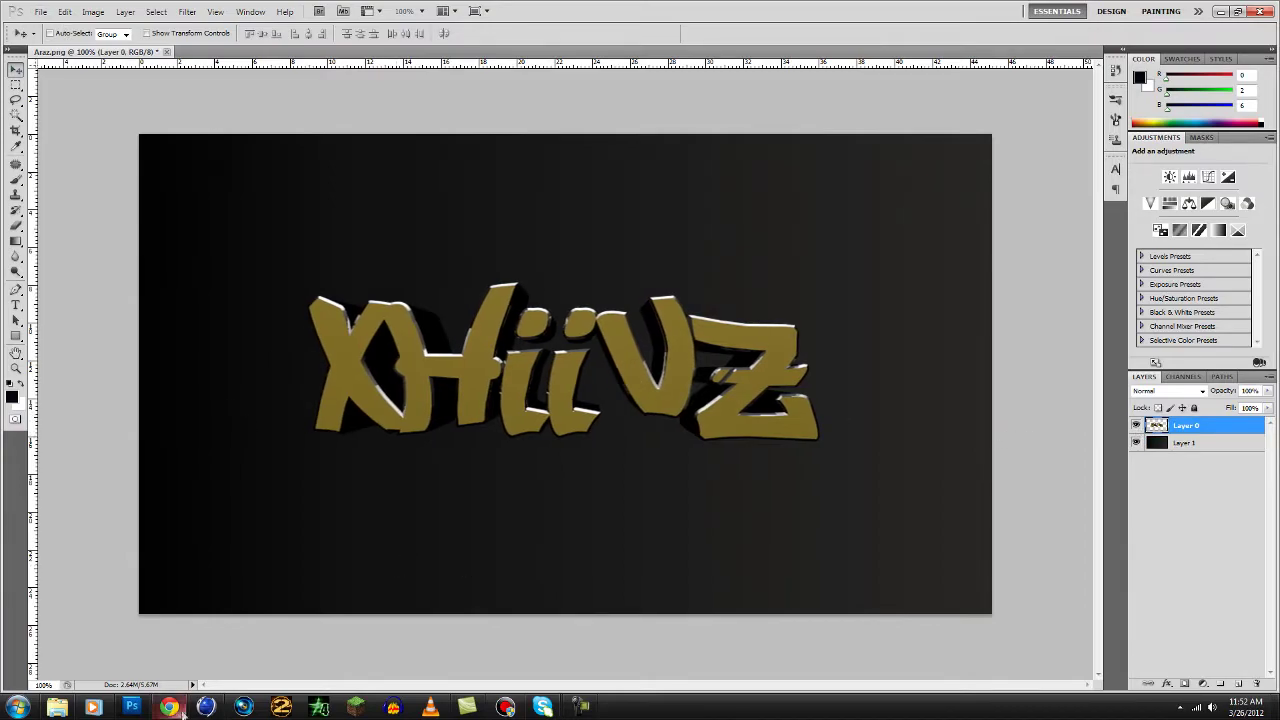
- Place the blue light-flare image named 1 from the file folder into the document as a new layer
click(56, 707)
drag(1057, 383, 683, 390)
key(Return)
double_click(1195, 430)
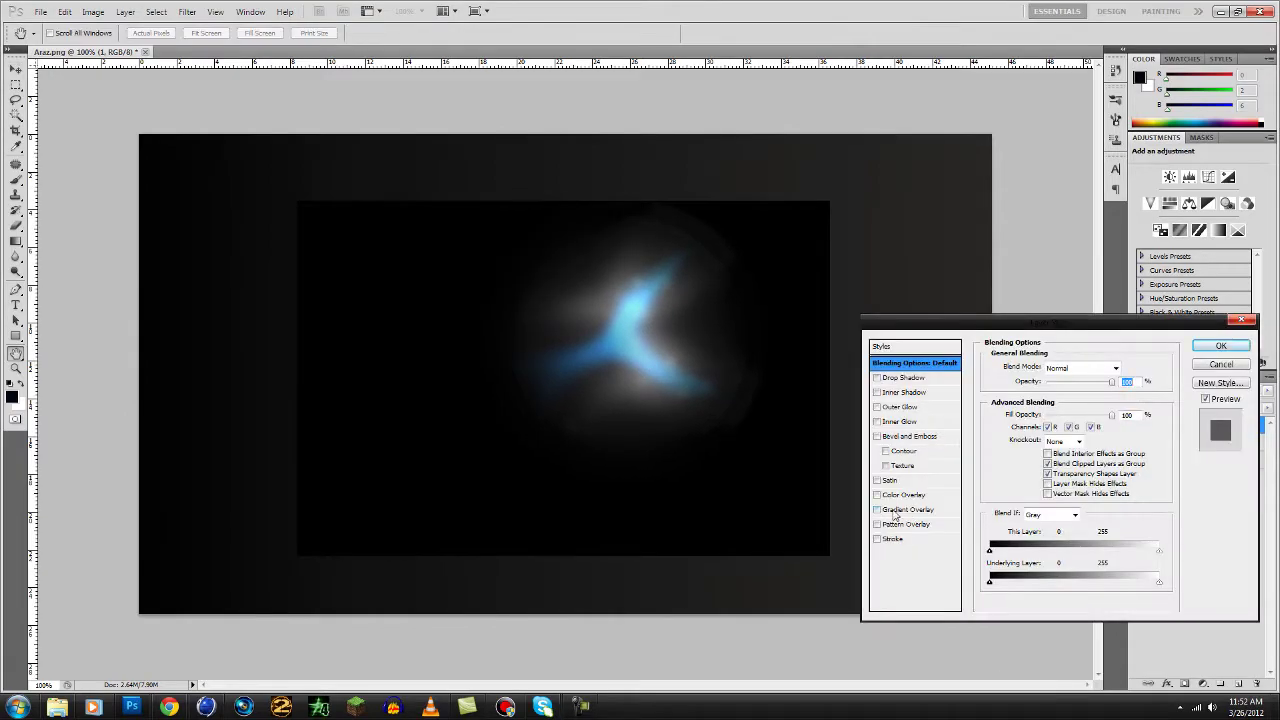
click(898, 491)
key(Escape)
- Set the flare layer's blend mode to Screen and move the flare over the logo's last letter
click(1168, 391)
click(1150, 155)
drag(645, 325, 819, 320)
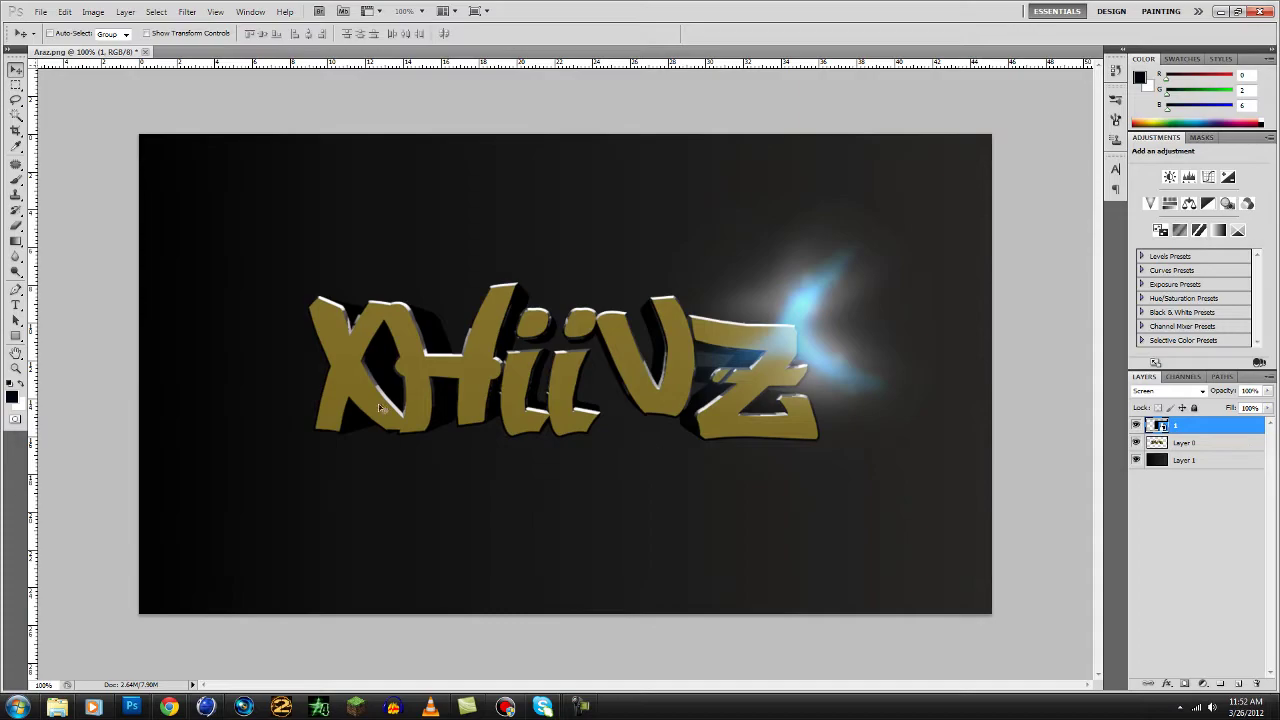
double_click(1202, 420)
key(Escape)
- Preview the scratched gray TEXTURE - ERAAH PACK image in the texture folder and place it into the document
key(alt+Tab)
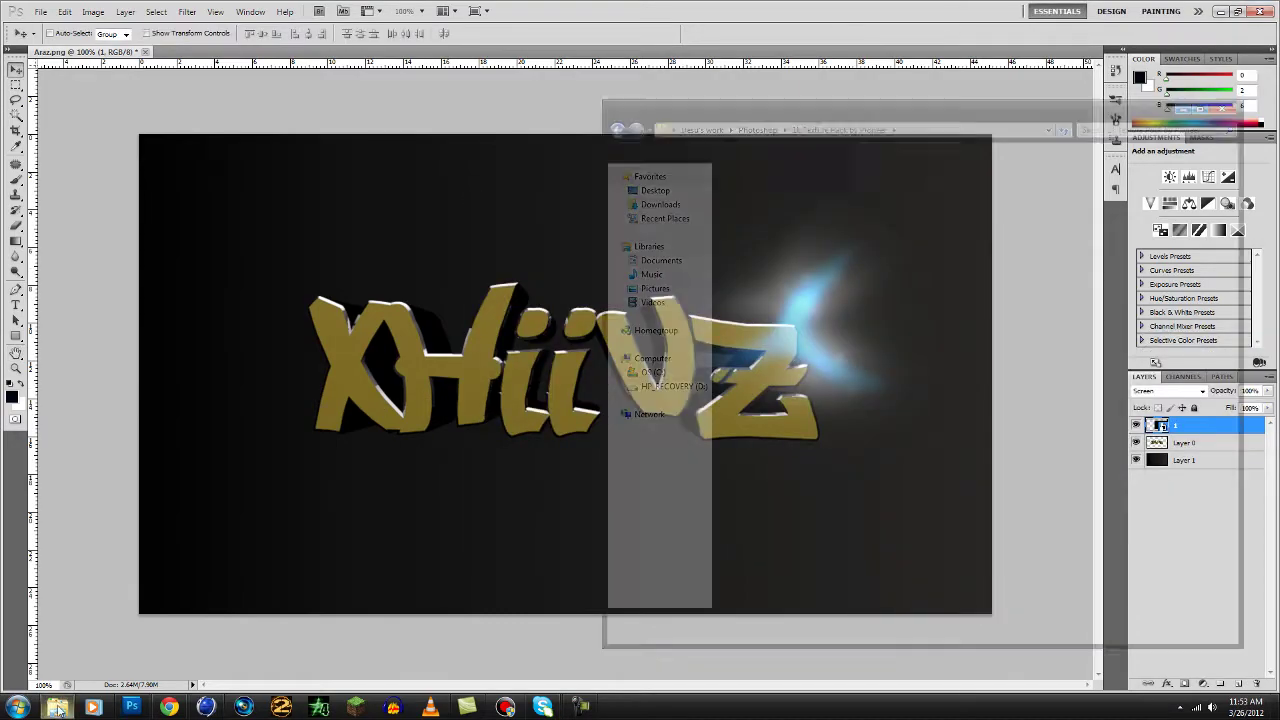
scroll(868, 463, down, 10)
double_click(757, 420)
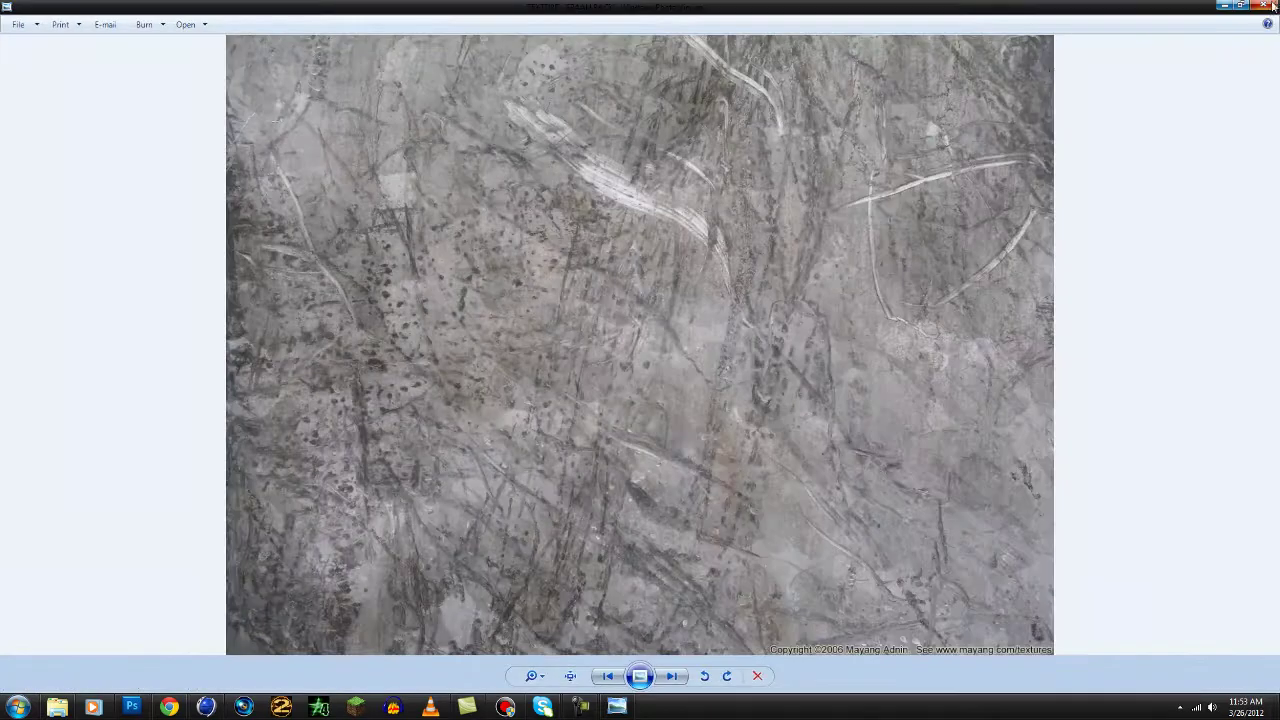
key(alt+F4)
drag(749, 434, 500, 380)
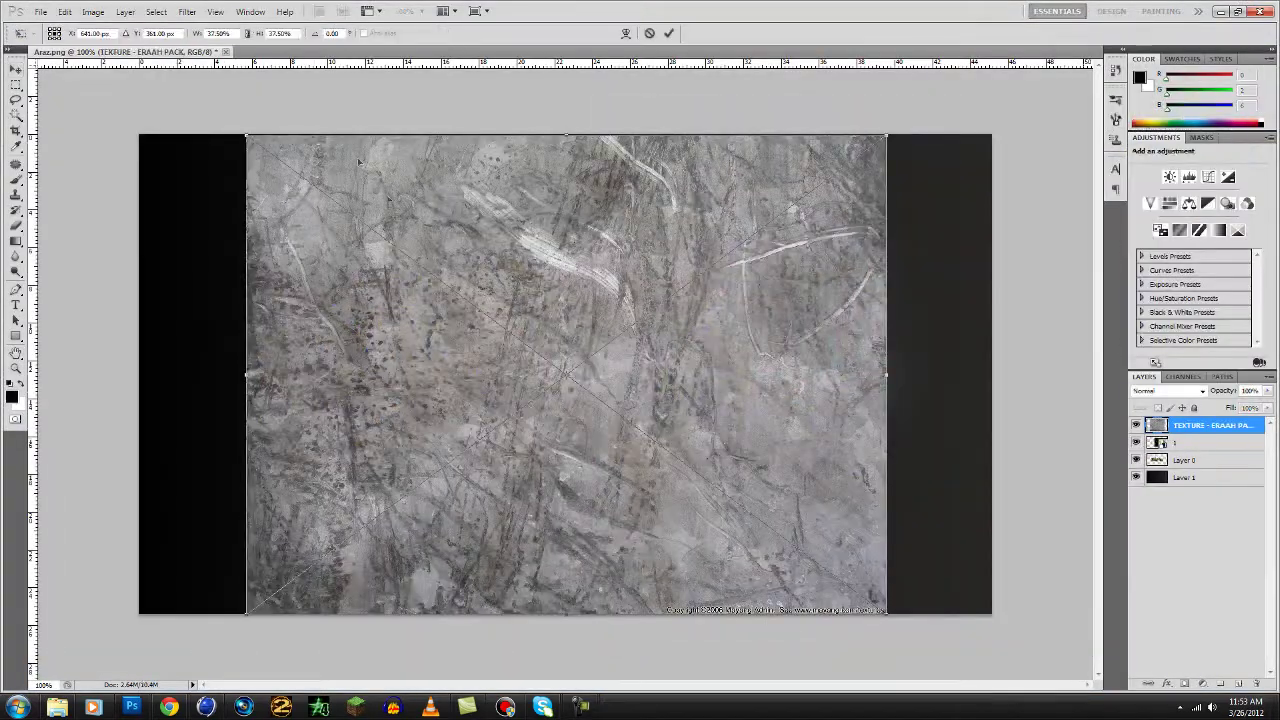
- Stretch the placed texture to cover the whole canvas and set its blend mode to Overlay
drag(181, 131, 140, 134)
drag(886, 614, 992, 614)
key(Return)
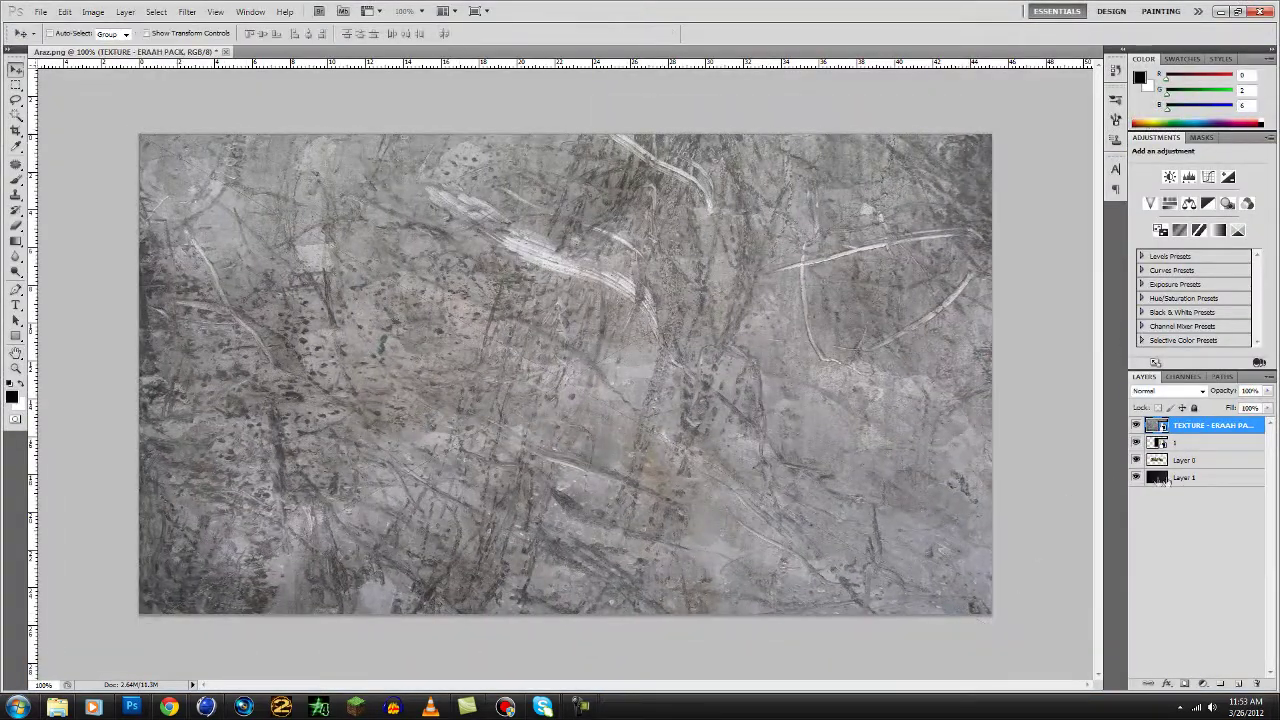
click(1170, 390)
click(1152, 210)
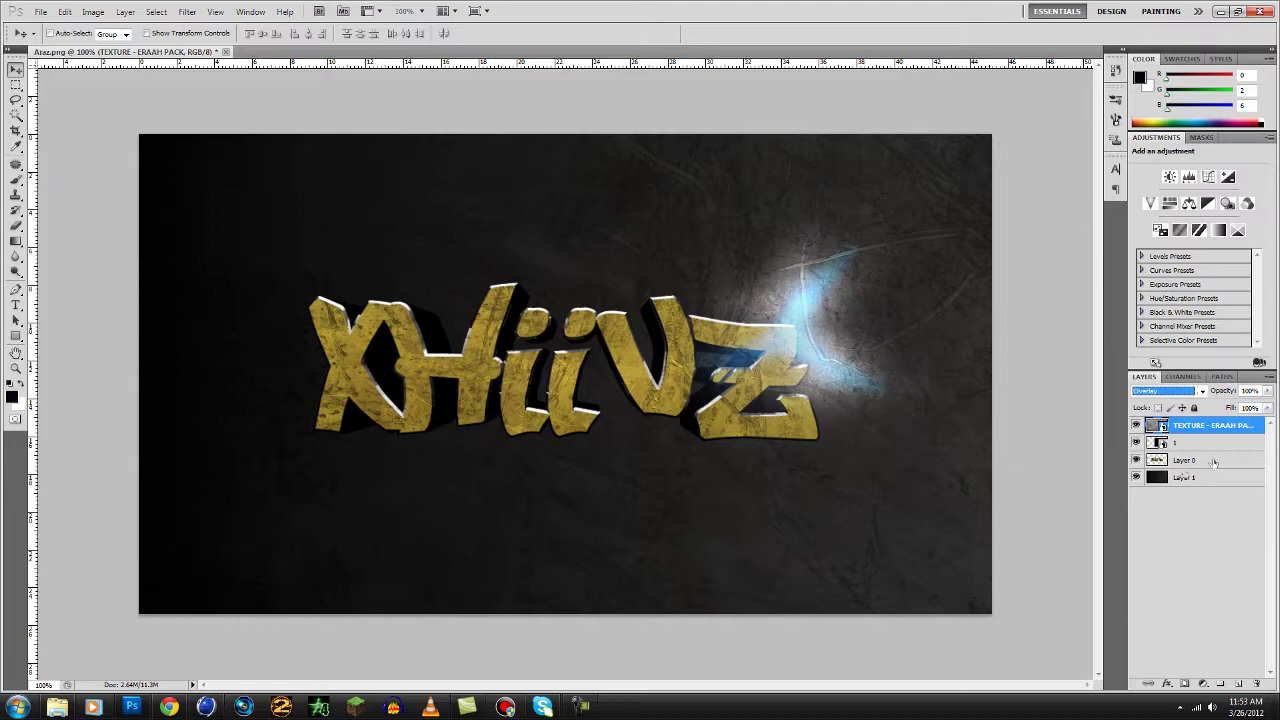
- Duplicate the logo's Layer 0 and move the copy a little below the original
click(1195, 459)
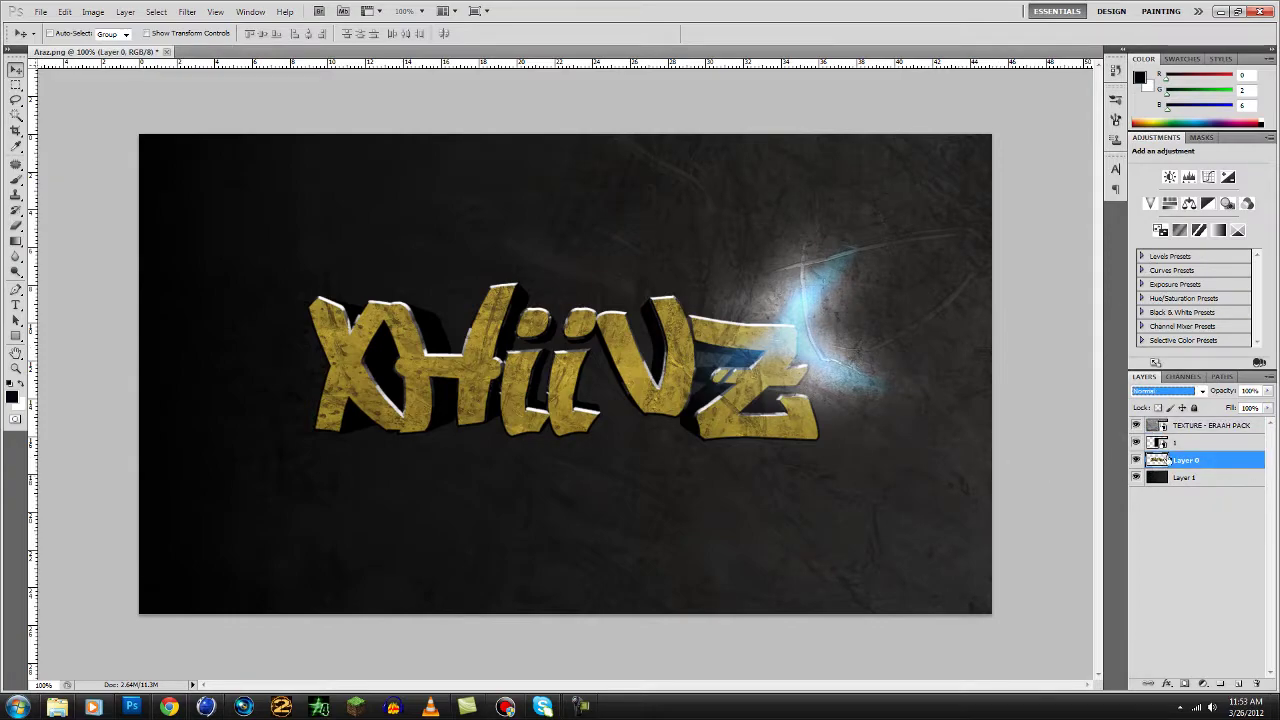
right_click(1163, 460)
click(1180, 263)
key(Return)
drag(530, 381, 530, 425)
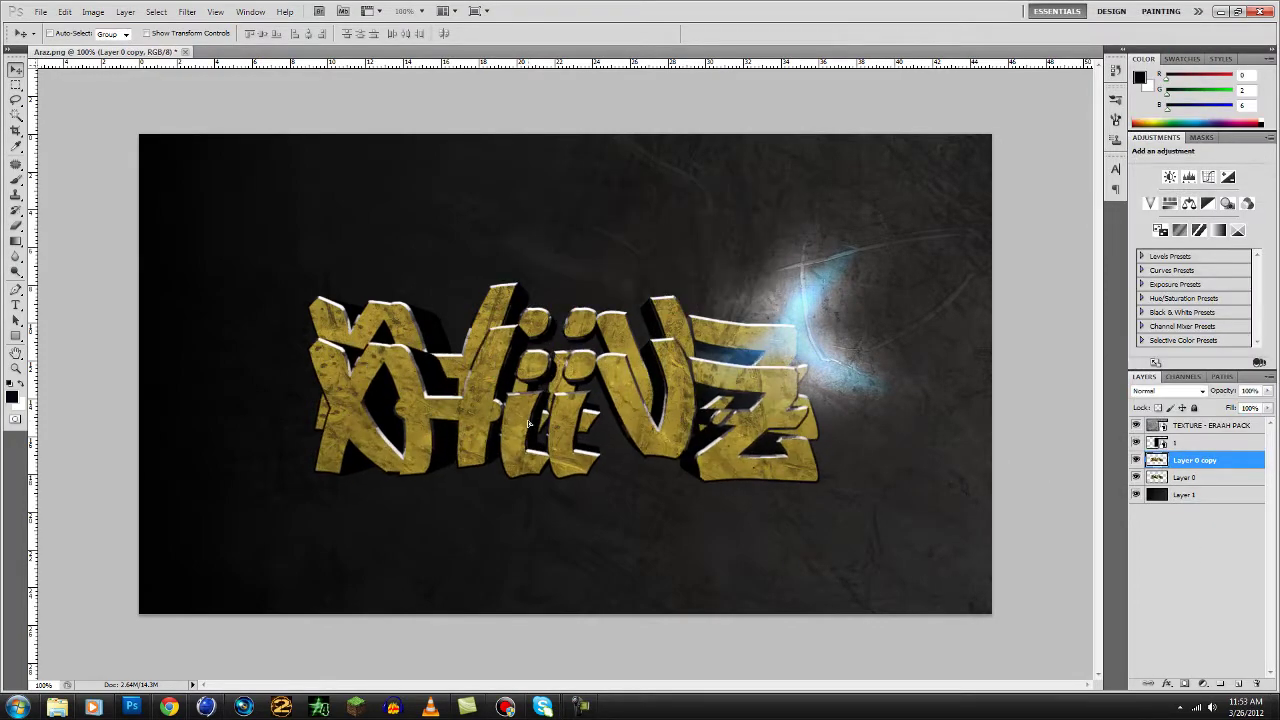
- Flip and flatten the logo copy into a thin, mirrored reflection just beneath the logo
drag(306, 325, 315, 453)
drag(624, 458, 612, 458)
drag(810, 455, 889, 473)
drag(303, 456, 277, 474)
mouse_move(916, 463)
mouse_down()
mouse_move(890, 468)
mouse_move(904, 453)
mouse_up()
right_click(705, 480)
click(746, 678)
drag(331, 467, 305, 461)
key(Return)
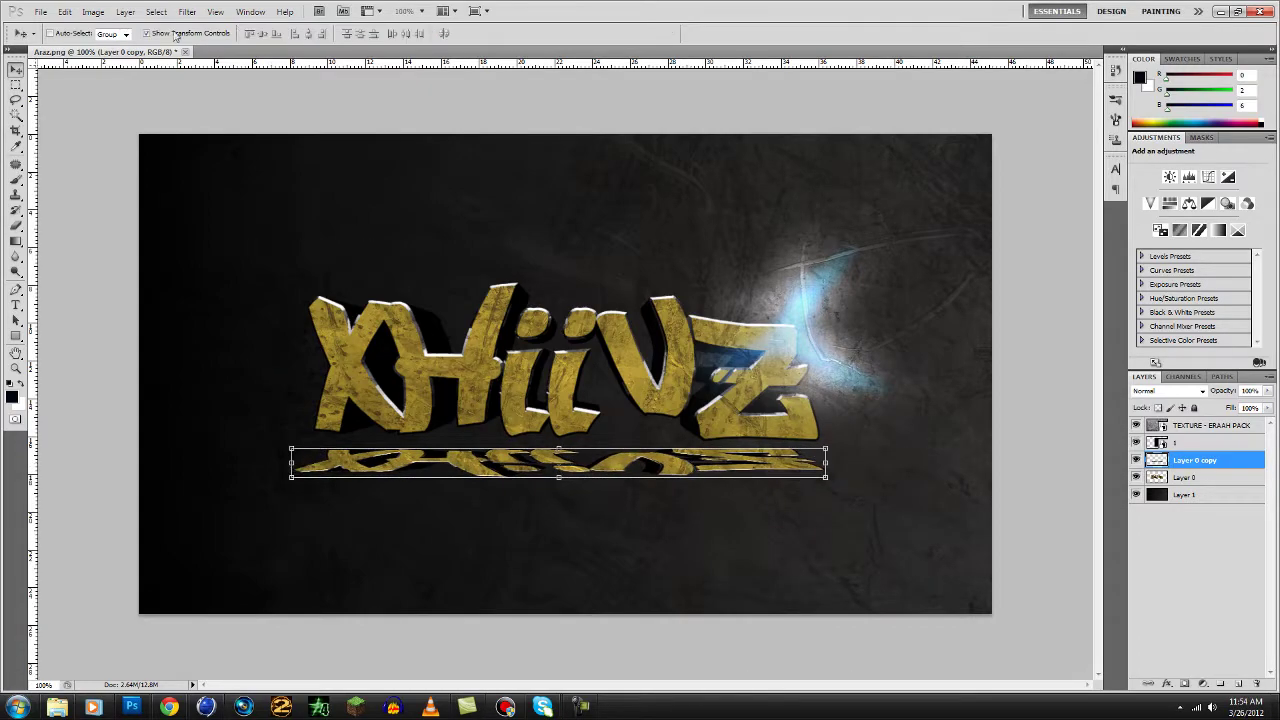
double_click(1228, 470)
click(905, 494)
click(1118, 367)
click(70, 410)
click(371, 207)
click(1221, 364)
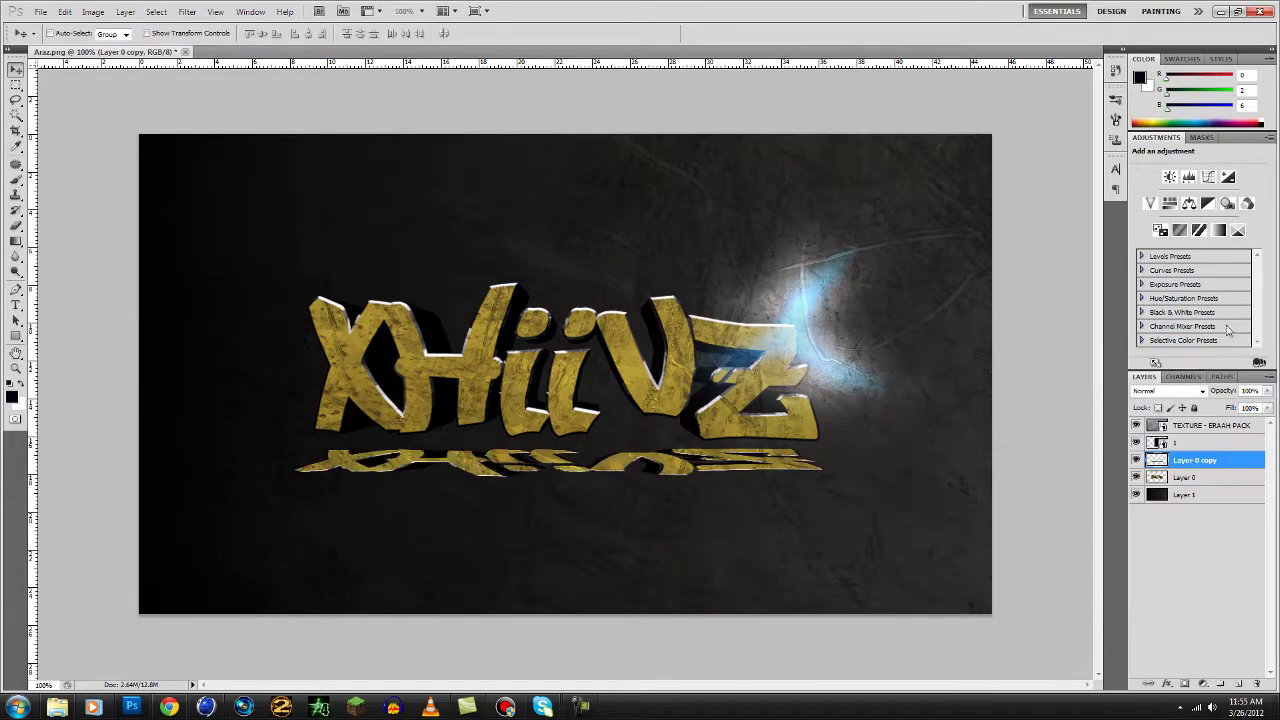
- Apply a Gaussian Blur to the flattened logo copy beneath the logo
click(188, 14)
mouse_move(285, 135)
click(378, 246)
key(Escape)
click(187, 12)
mouse_move(304, 136)
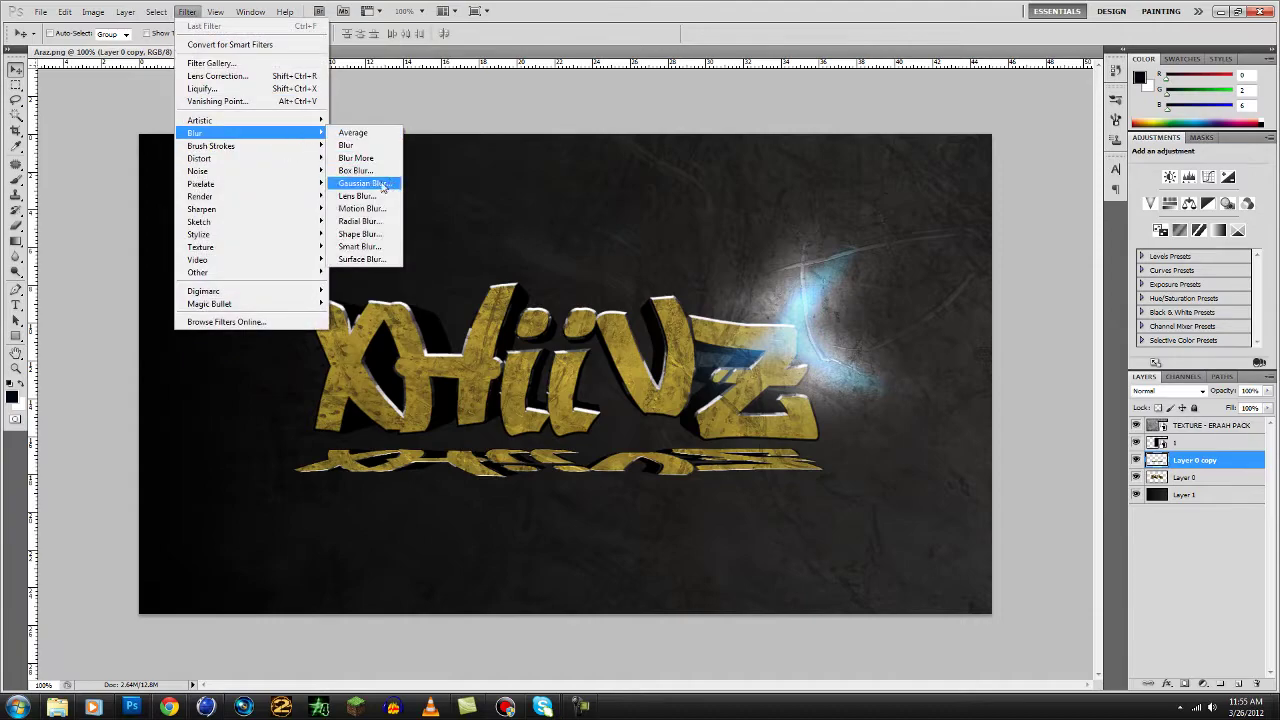
click(370, 183)
click(375, 131)
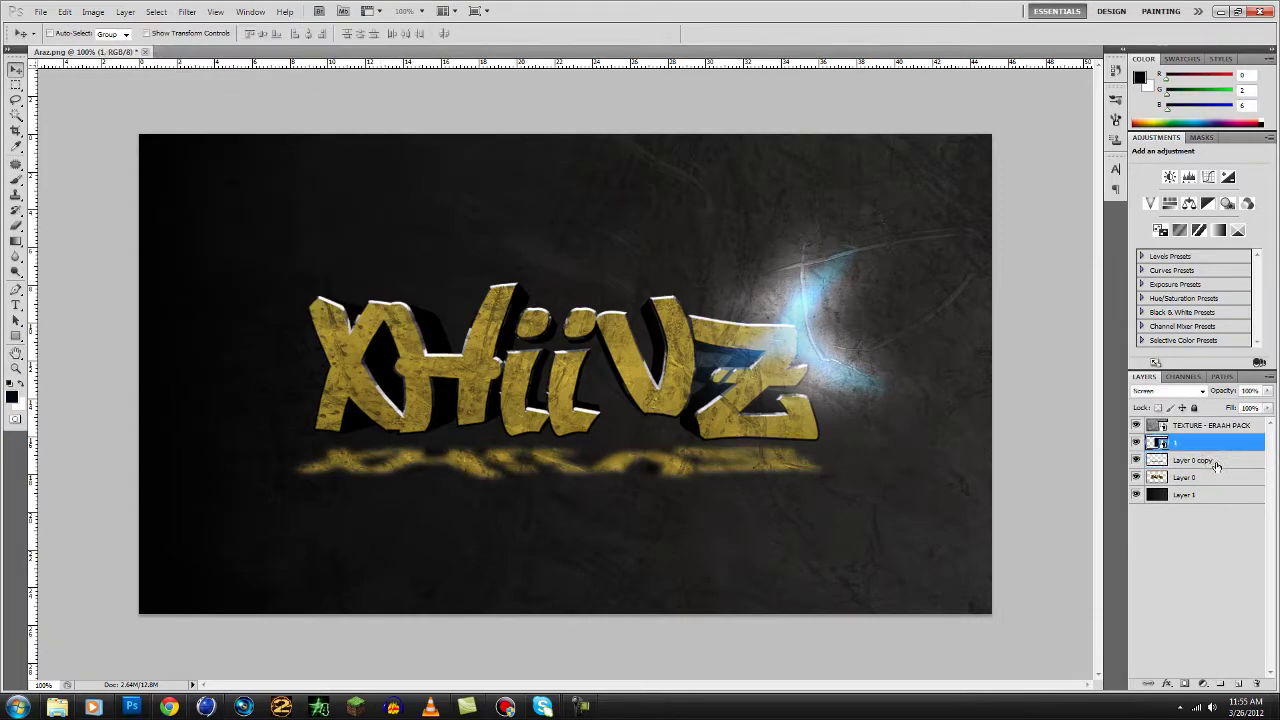
- Add a black Color Overlay effect to Layer 0 copy to turn the blurred reflection into a shadow
double_click(1214, 459)
click(905, 494)
click(1119, 367)
click(371, 206)
key(Return)
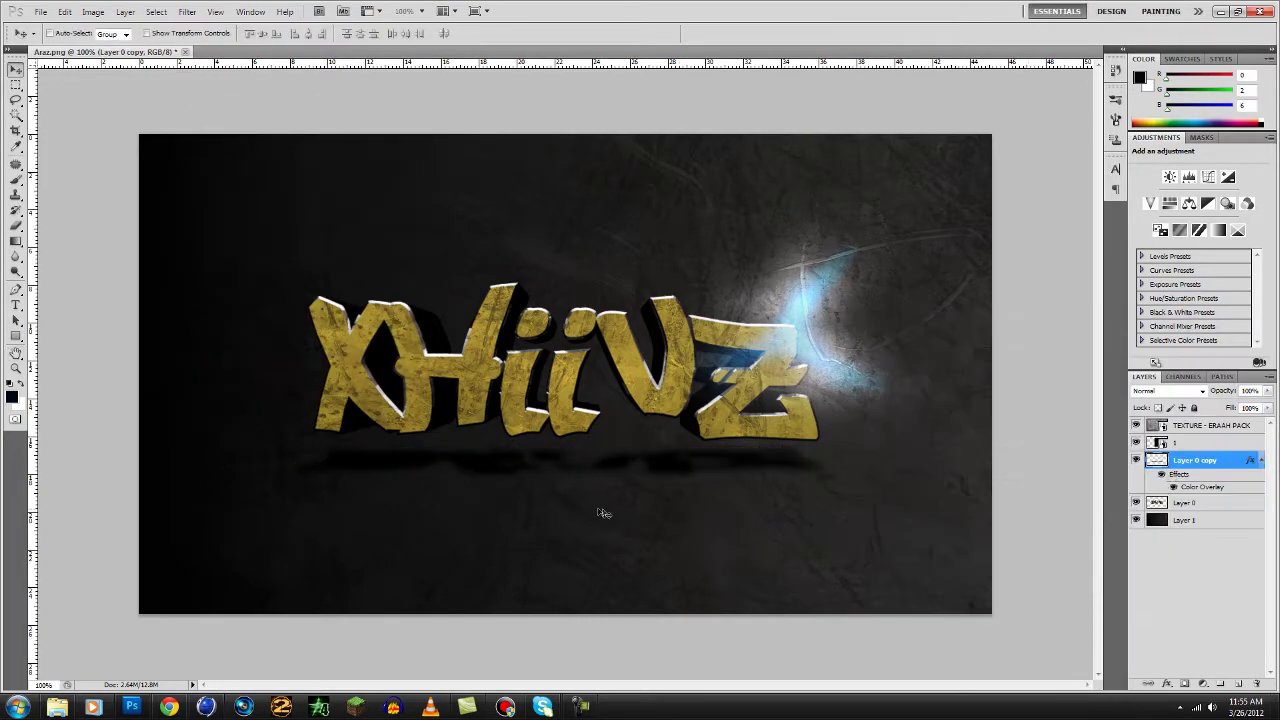
click(169, 707)
scroll(880, 490, down, 1)
click(880, 490)
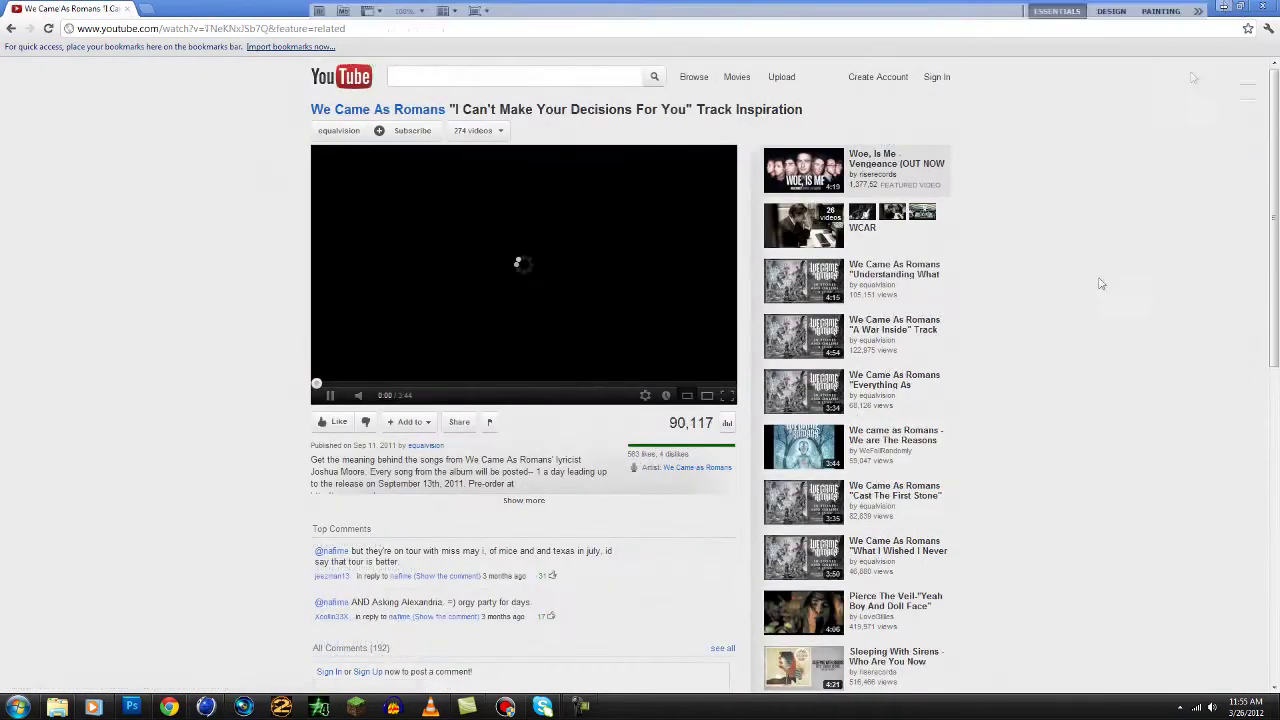
key(alt+Tab)
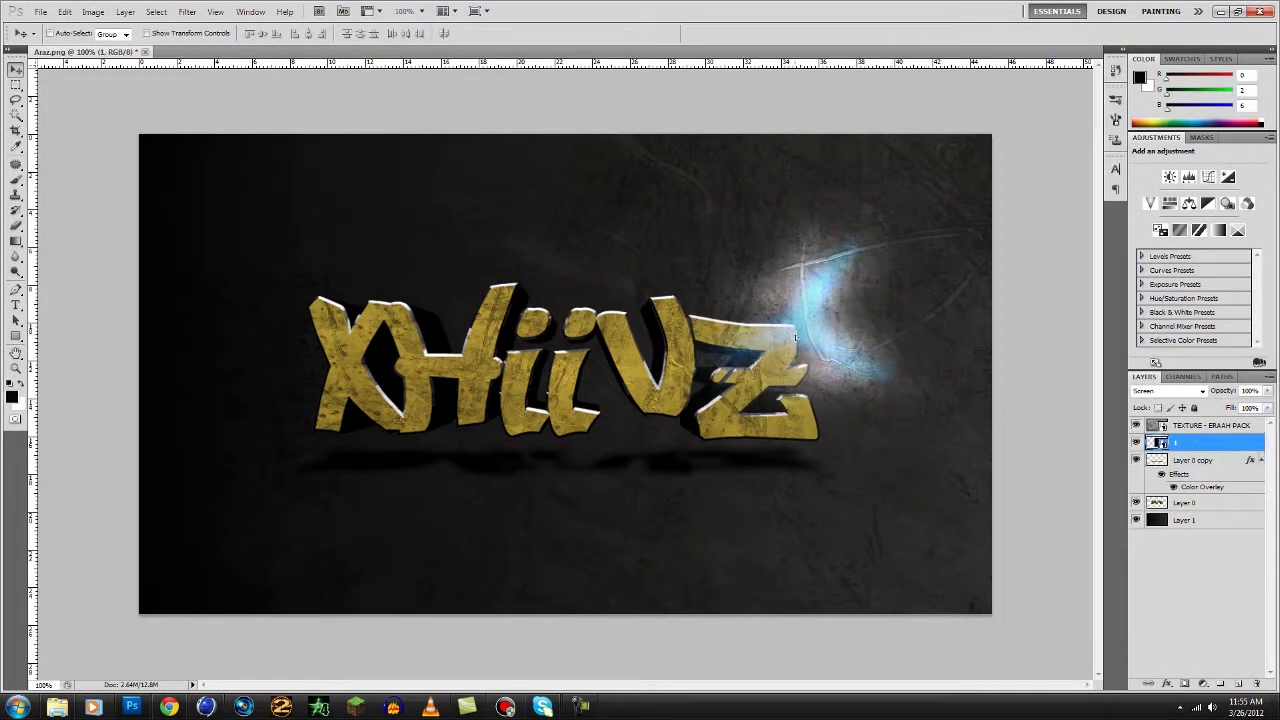
- Replace the blue flare with golden flare image 3, set to Screen, scaled to about 78% and placed over the logo's left end
key(Delete)
key(alt+Tab)
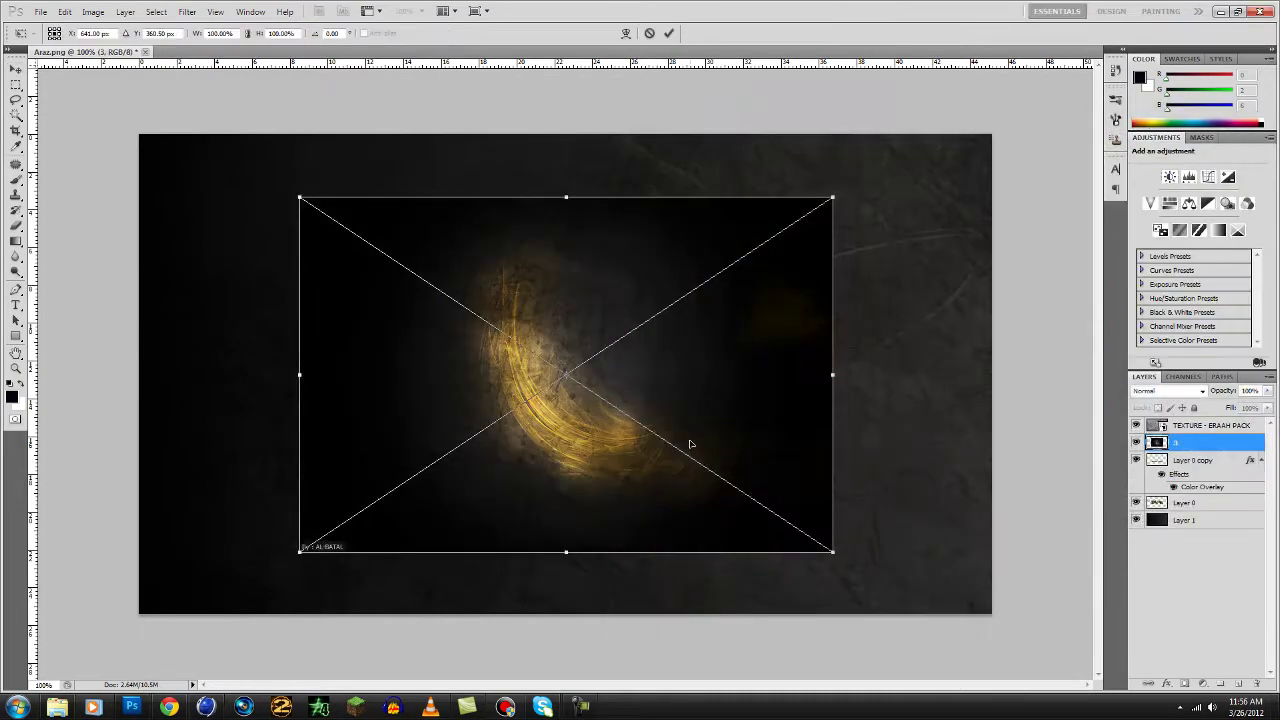
drag(763, 323, 793, 323)
click(1168, 390)
click(1157, 157)
drag(550, 383, 393, 472)
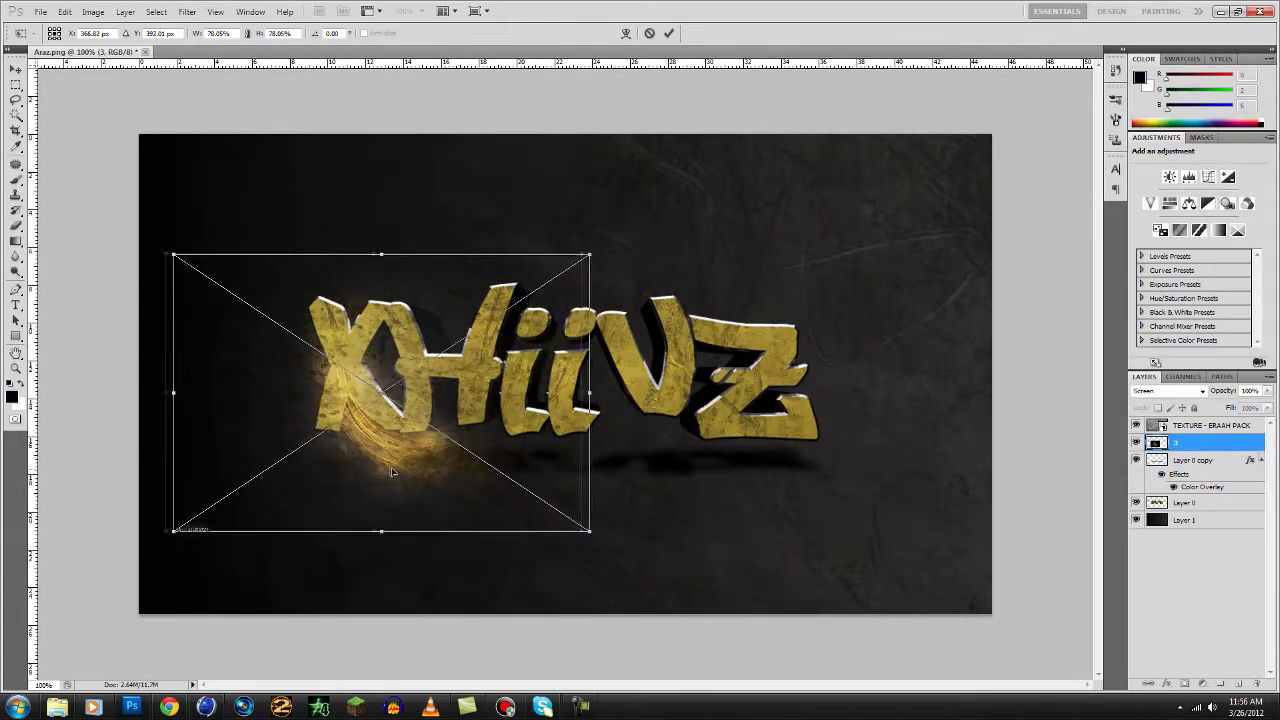
key(Return)
- Move golden flare layer 3 behind the logo and erase the watermark text in the flare's lower-left corner
drag(1195, 442, 1238, 512)
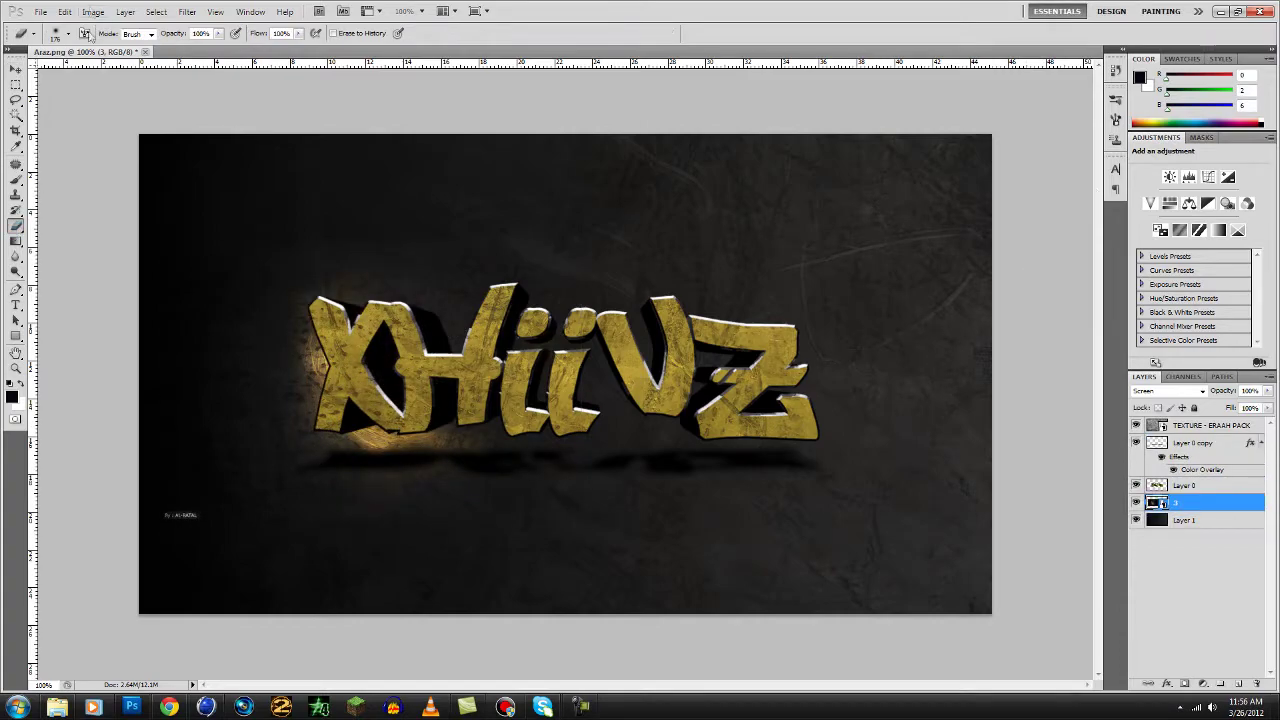
click(322, 485)
key(Return)
drag(215, 530, 330, 537)
- Duplicate layer 3 as a mirrored flare at the logo's right end and move the shadow layer beneath Layer 0
right_click(1189, 503)
click(1170, 230)
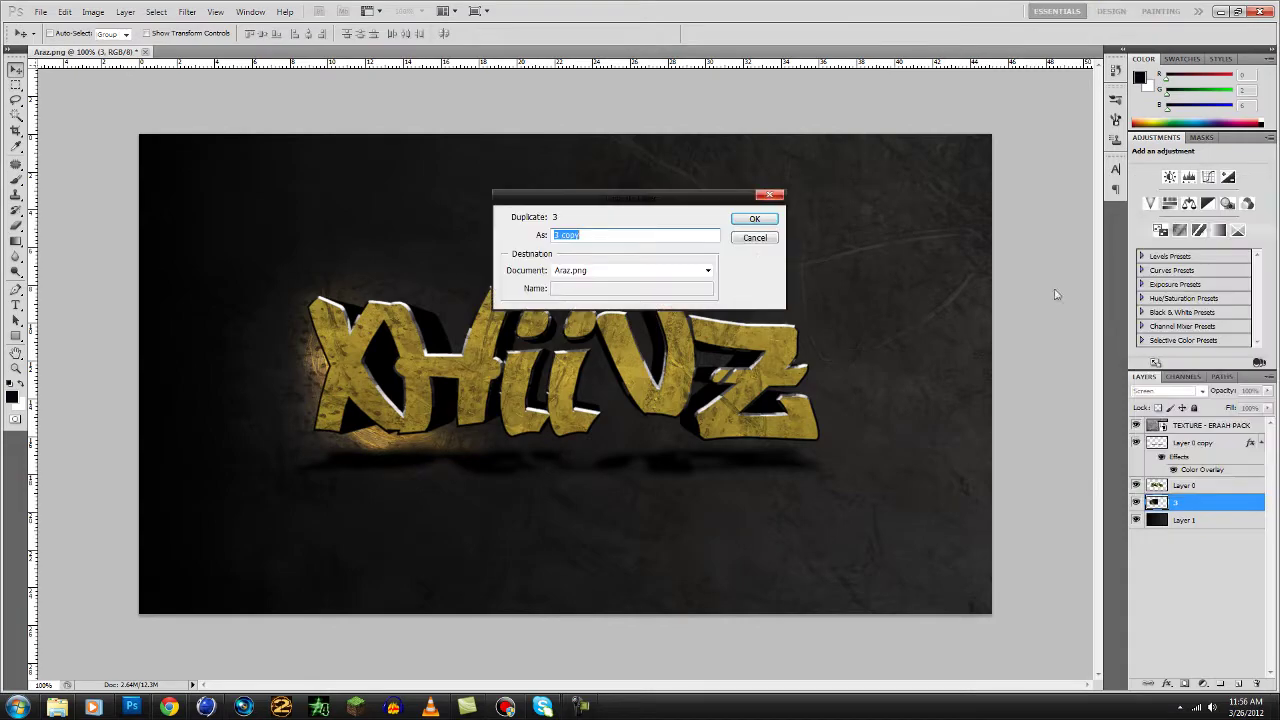
key(Return)
key(ctrl+t)
right_click(695, 388)
click(740, 569)
drag(740, 569, 833, 380)
key(Return)
mouse_move(1200, 445)
mouse_down()
mouse_move(1222, 531)
mouse_move(1182, 441)
mouse_up()
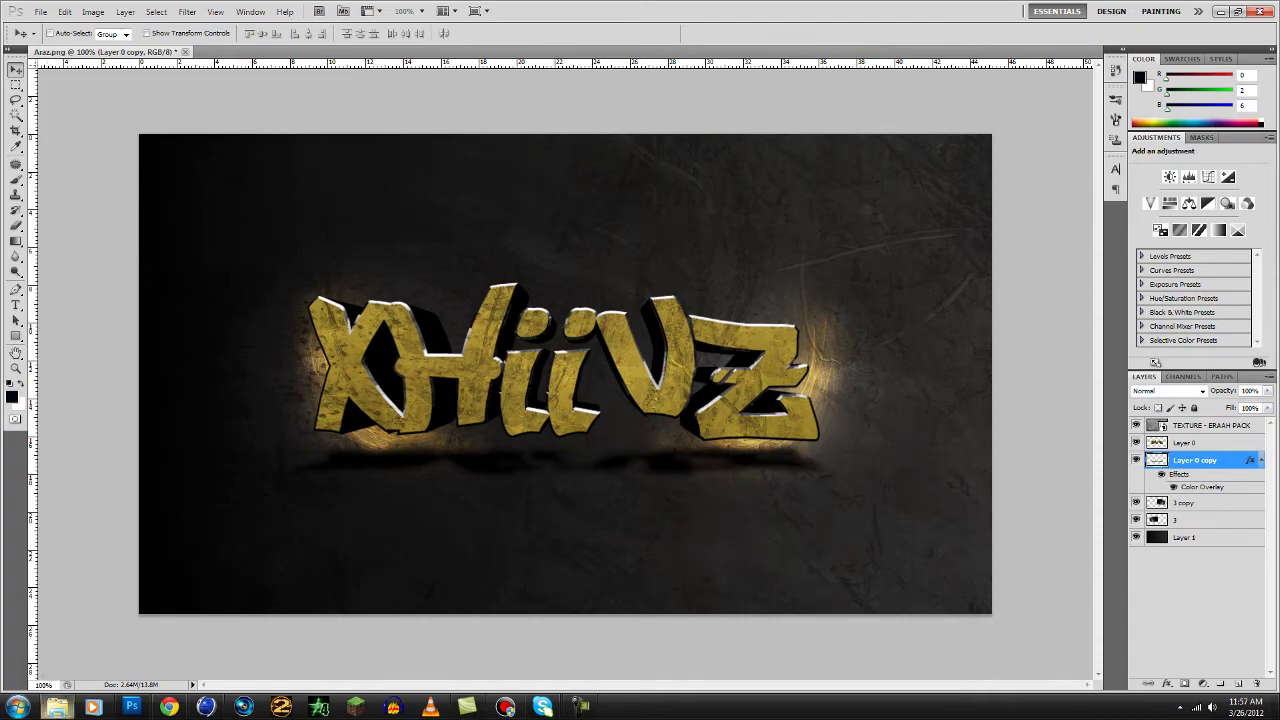
- Place the speckled black texture 1 (2), stretch it over the whole canvas and set its blend mode to Overlay
key(alt+Tab)
drag(1128, 400, 400, 305)
drag(312, 235, 138, 134)
drag(529, 414, 992, 614)
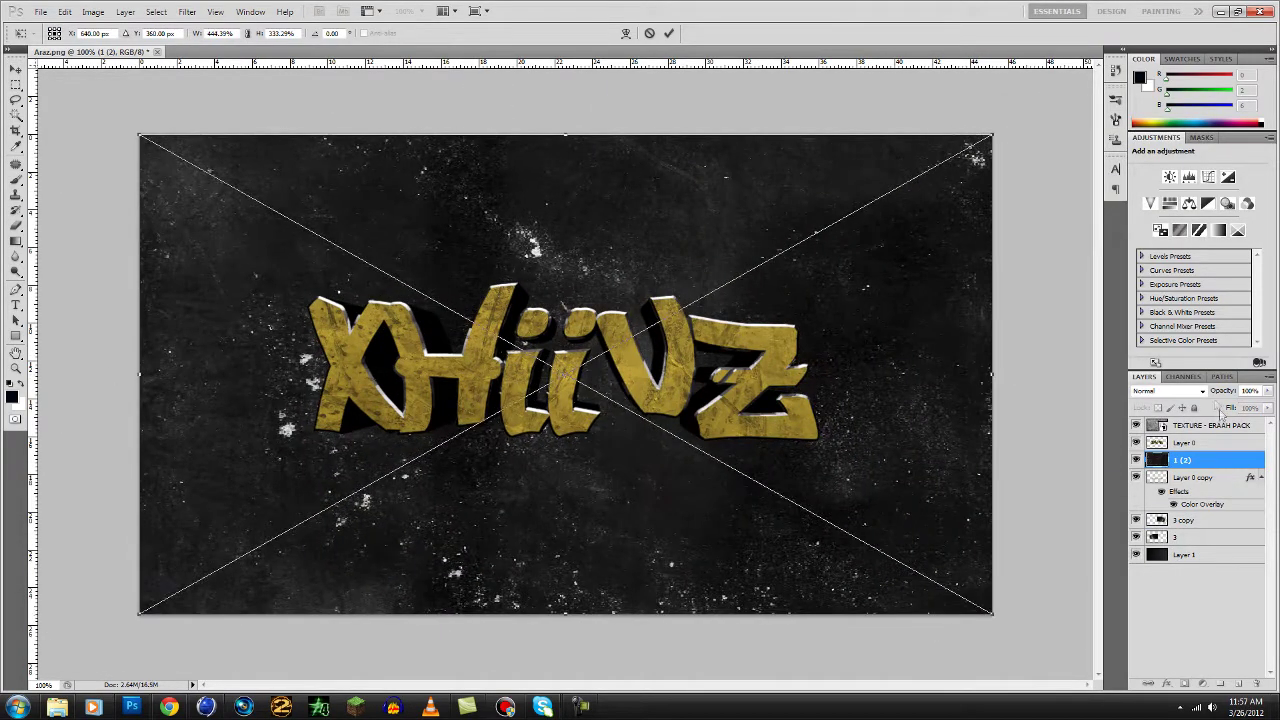
click(1168, 391)
click(1165, 226)
key(Return)
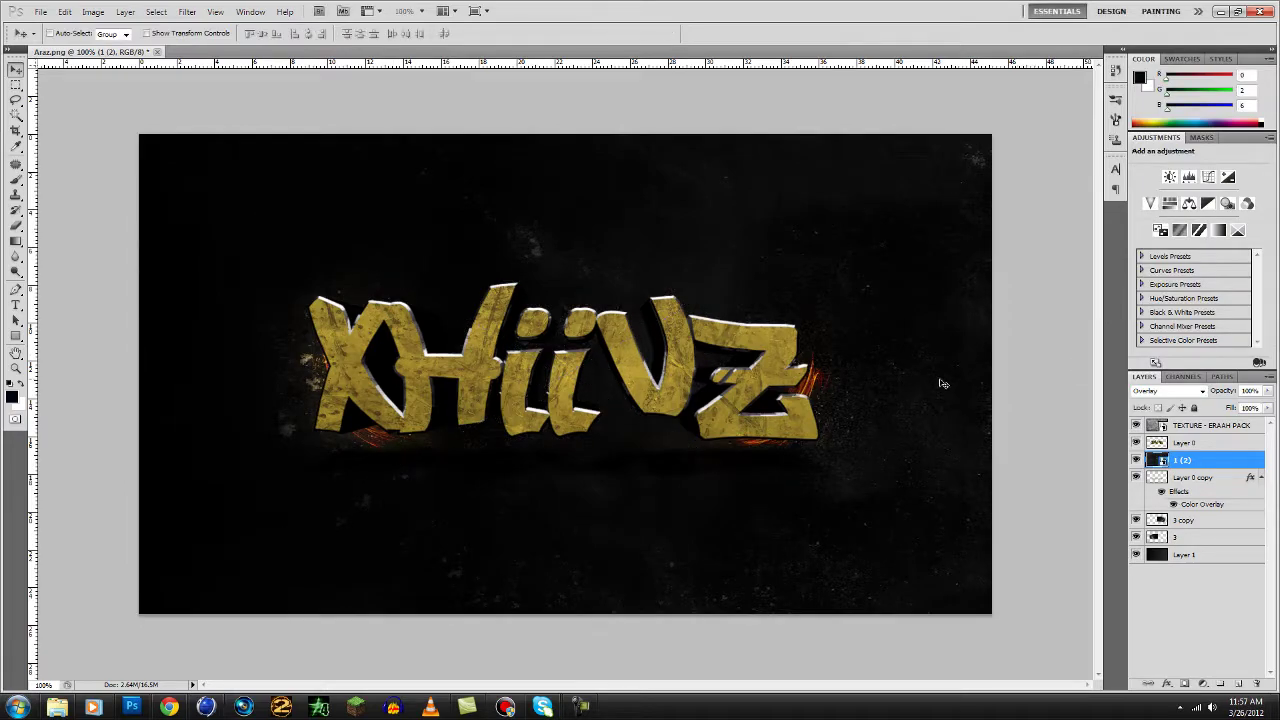
drag(1207, 510, 1210, 468)
- Browse the folders of the 1k Texture Pack by Pioneer and preview the Medium Open Crack image in Cracks
key(alt+Tab)
double_click(758, 300)
click(617, 131)
double_click(980, 215)
click(617, 131)
double_click(1050, 210)
click(617, 131)
click(920, 210)
double_click(922, 208)
double_click(617, 131)
click(636, 131)
double_click(758, 205)
double_click(1059, 205)
key(alt+F4)
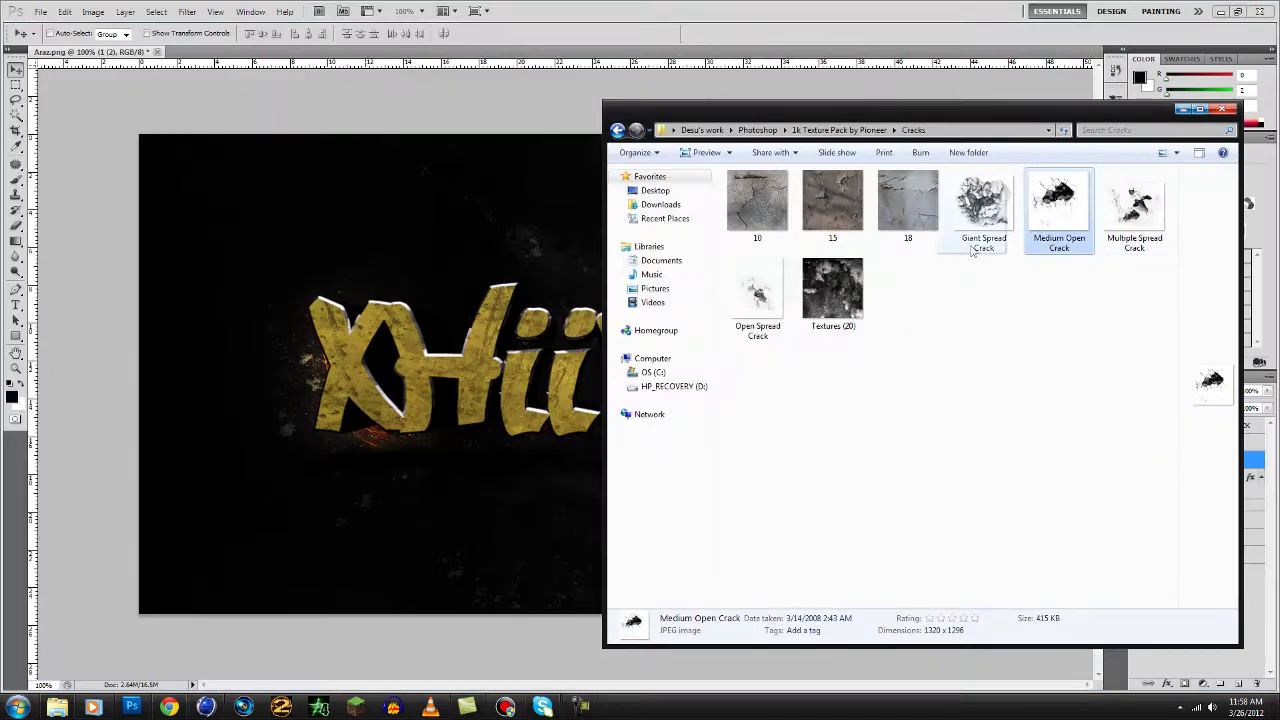
- Place Medium Open Crack in Overlay mode, fit it into the canvas's lower-right area and move it below the 3 copy layer
drag(1059, 205, 560, 370)
click(1165, 390)
click(1160, 208)
drag(811, 614, 776, 580)
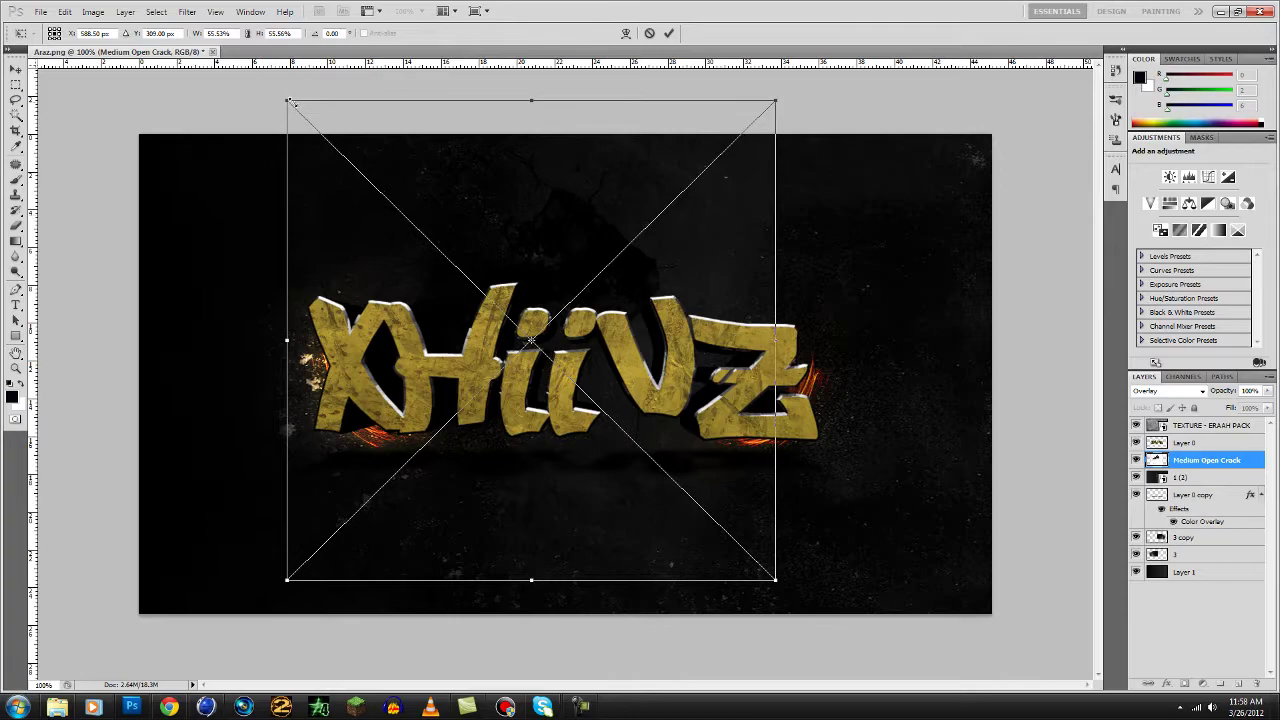
drag(321, 374, 139, 357)
drag(440, 380, 975, 594)
key(Return)
drag(1207, 480, 1221, 553)
- Try to use the Gradient tool on the Medium Open Crack layer
key(g)
click(810, 404)
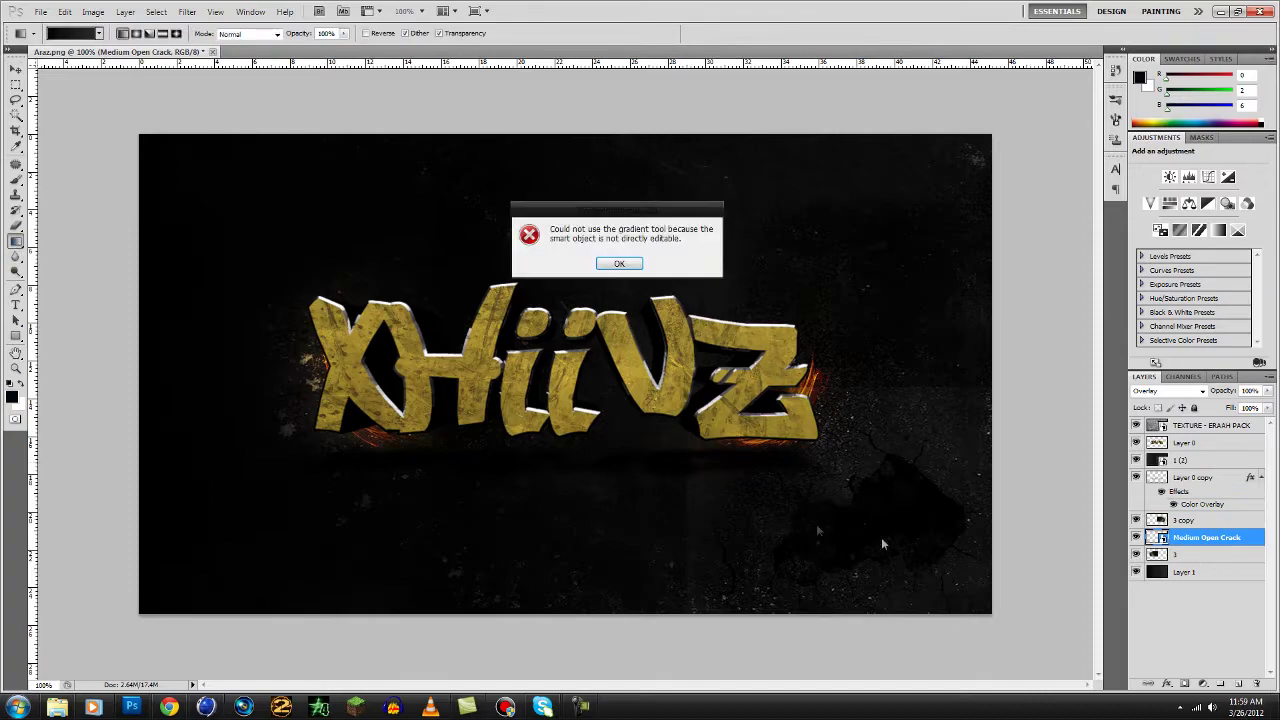
click(620, 264)
click(792, 490)
click(620, 264)
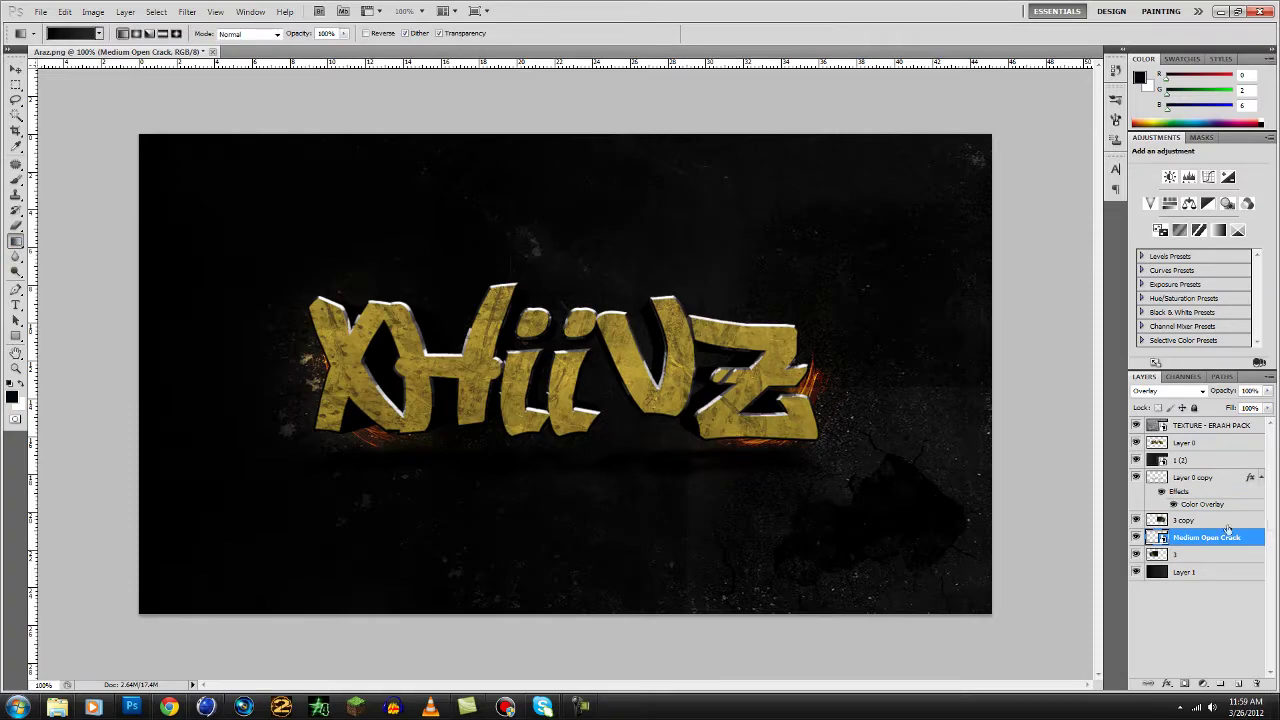
right_click(1163, 546)
click(851, 434)
click(834, 516)
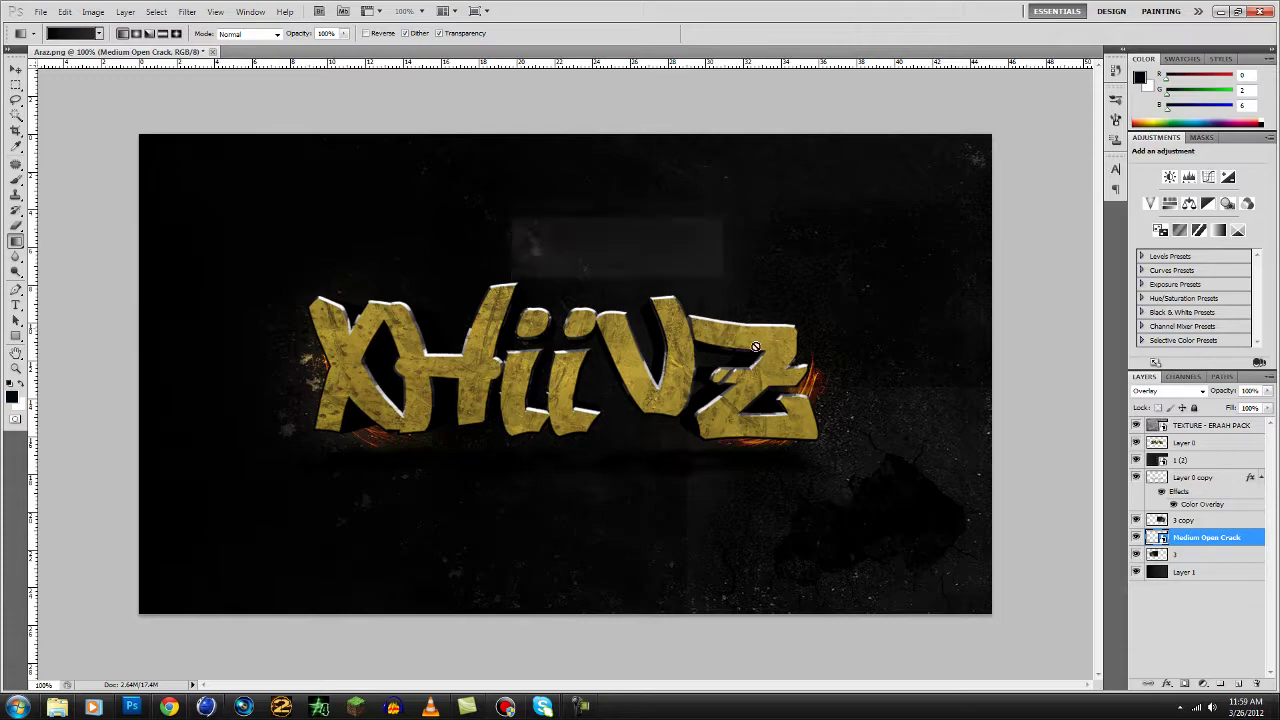
click(615, 264)
- Try the Gradient tool on a duplicate of the Medium Open Crack layer and delete both crack layers
right_click(1163, 540)
click(1176, 210)
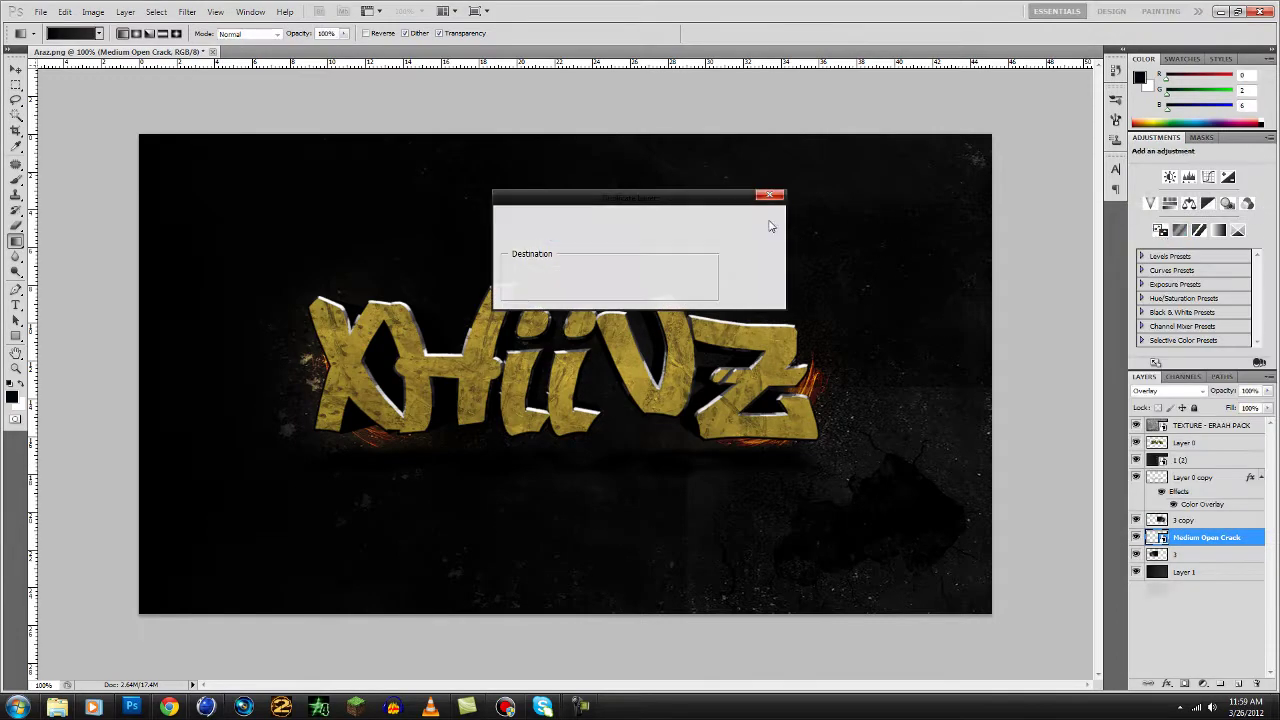
key(Return)
click(834, 516)
click(615, 264)
click(1200, 554)
key(Delete)
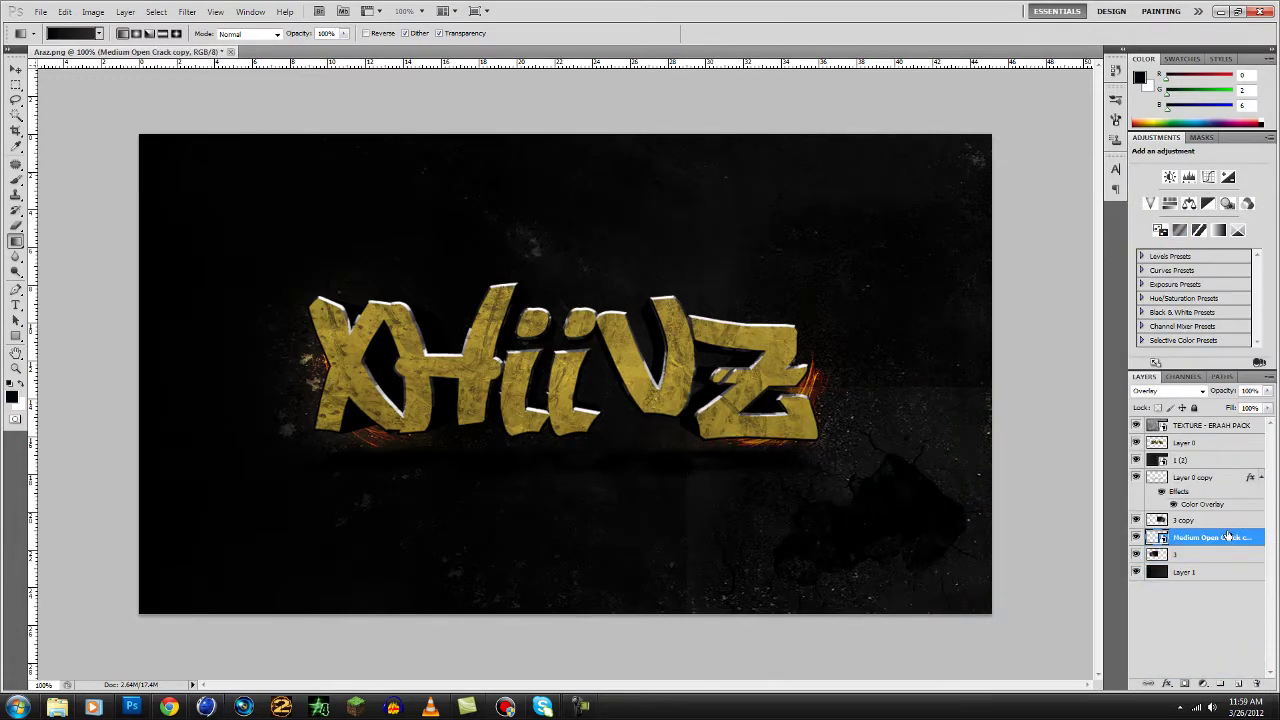
- Open the Medium Open Crack image from the Cracks folder and bring it into the logo document as a new layer
click(41, 11)
click(55, 41)
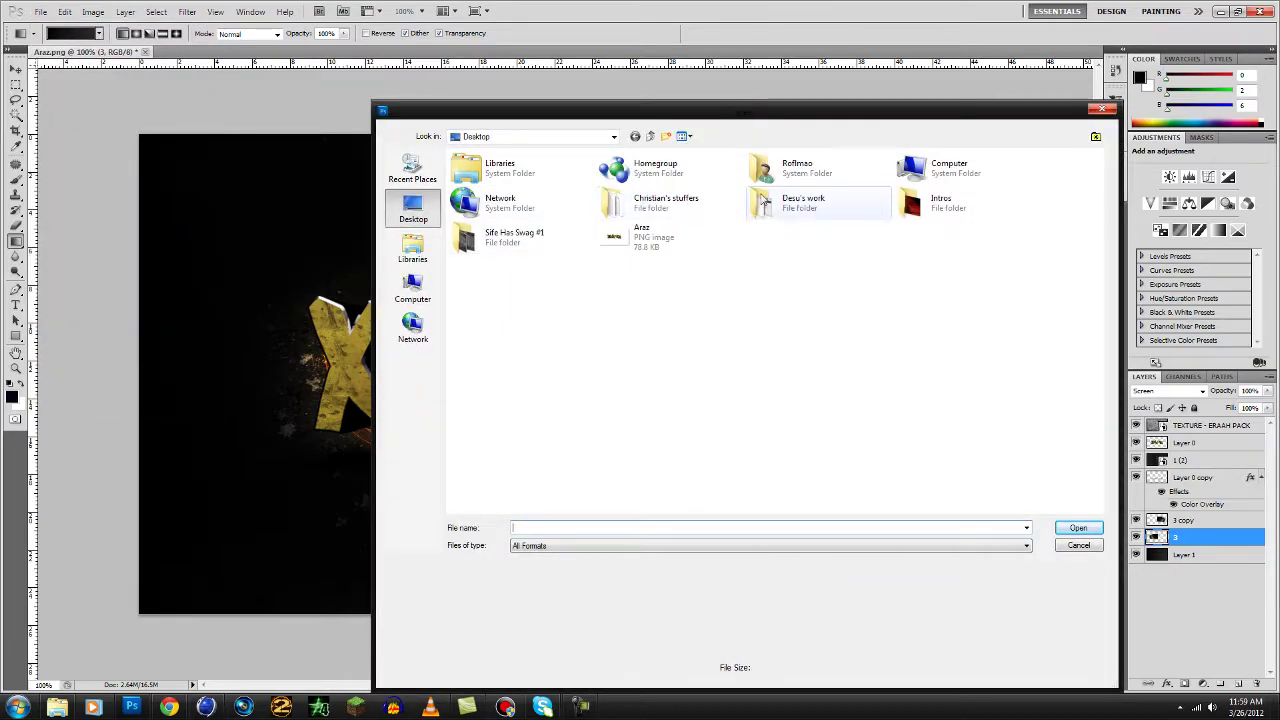
double_click(622, 195)
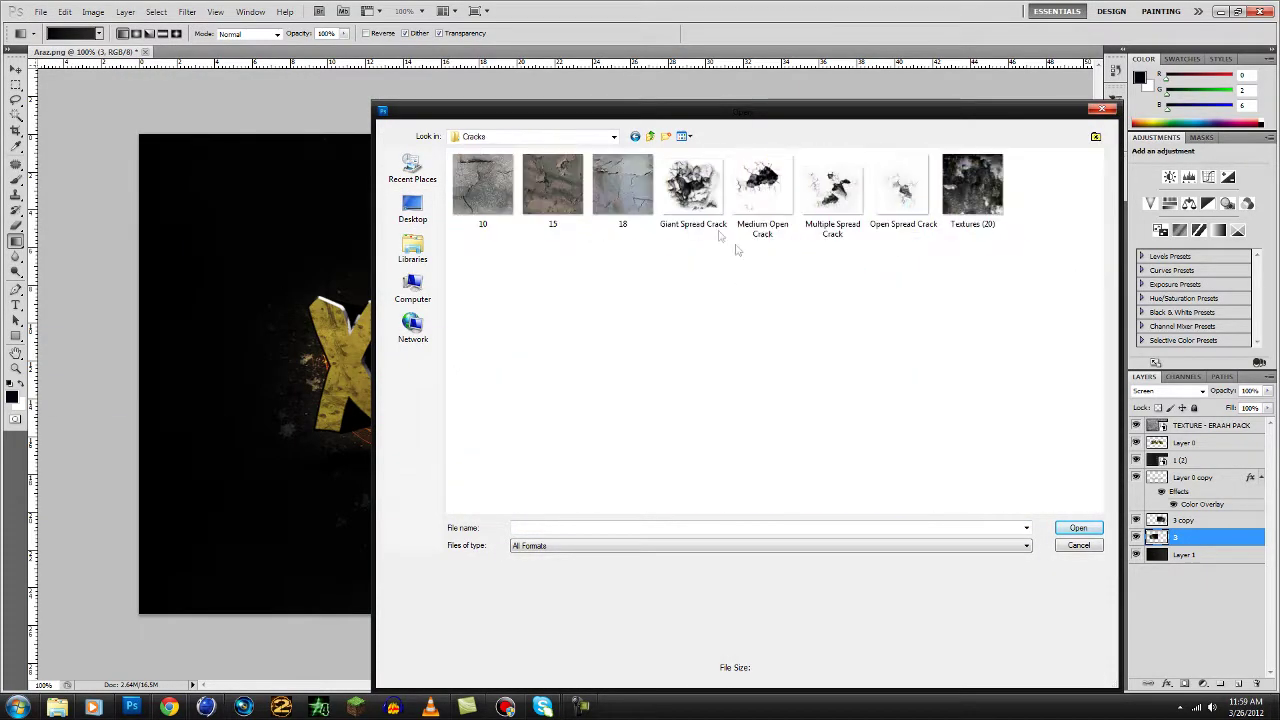
double_click(762, 215)
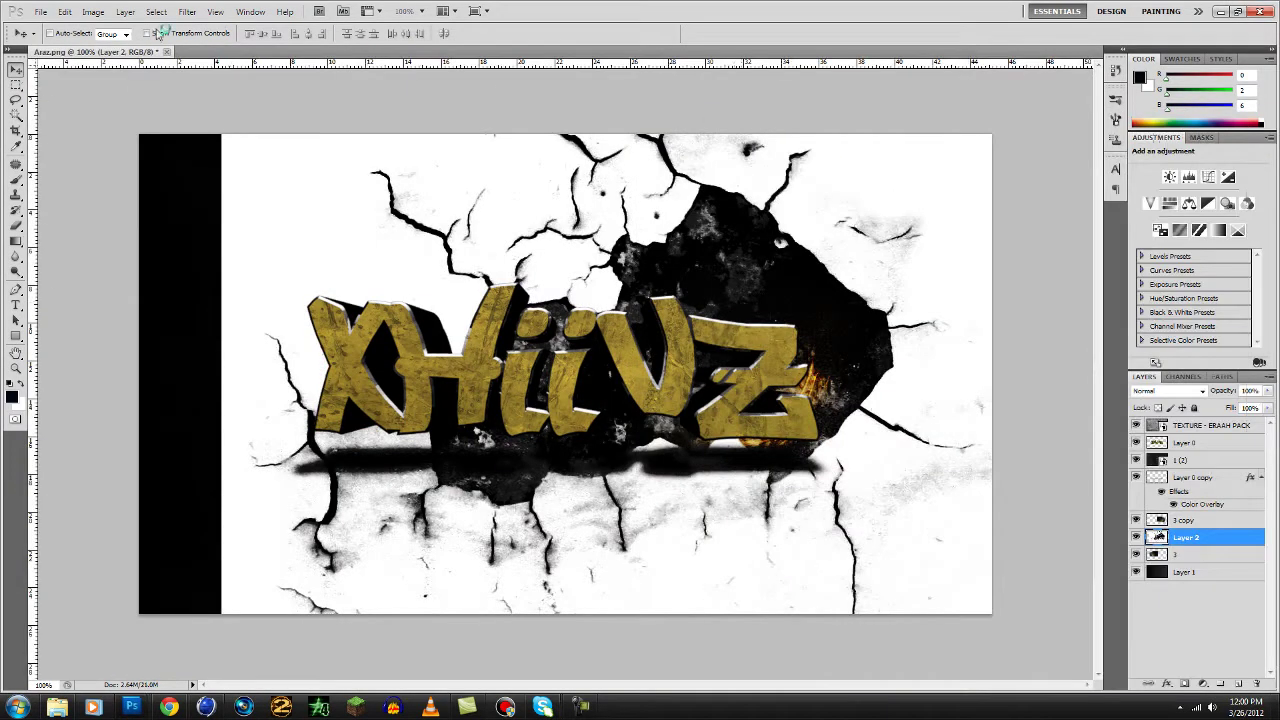
- Transform the crack image on Layer 2 and set its blend mode to Overlay
key(ctrl+t)
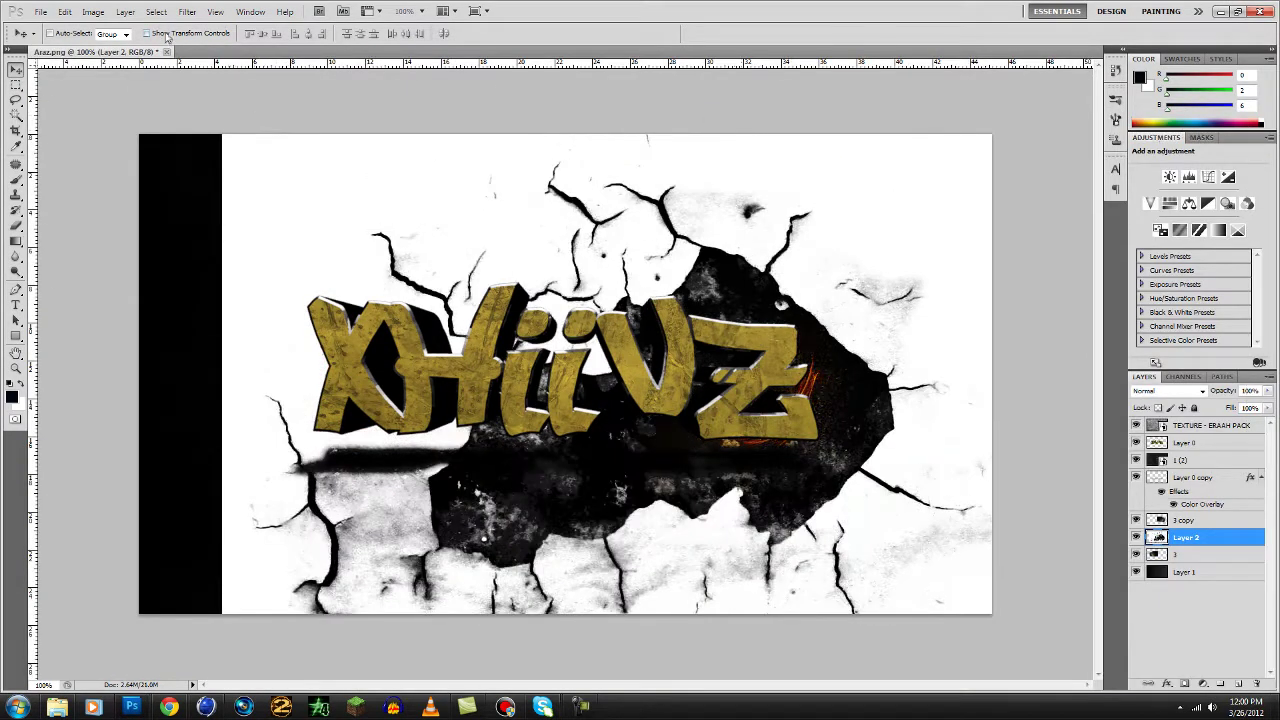
drag(560, 380, 780, 590)
click(1168, 390)
click(1165, 192)
- Shrink the crack into the canvas's upper-right corner and erase its hard outer edges
drag(343, 243, 672, 107)
drag(830, 217, 813, 230)
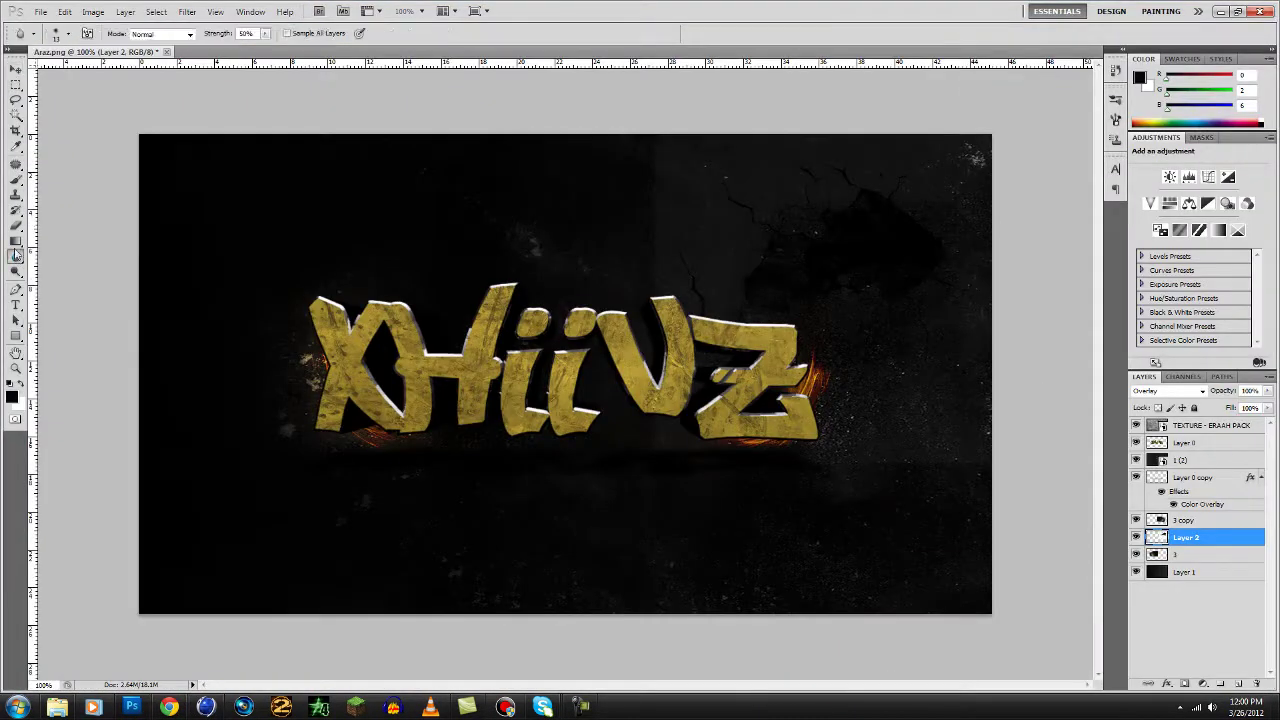
click(16, 225)
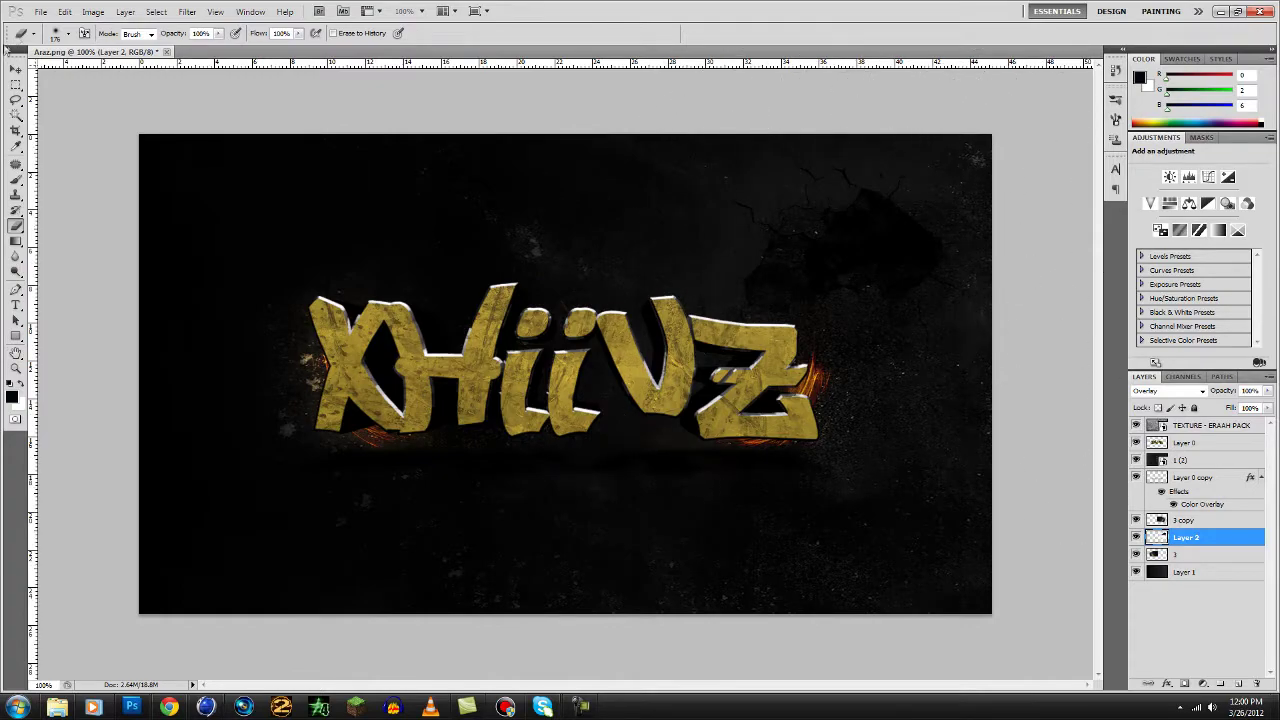
- Duplicate crack layer Layer 2 and move the copy to the left side of the canvas
key(v)
right_click(1230, 542)
click(1176, 272)
click(760, 228)
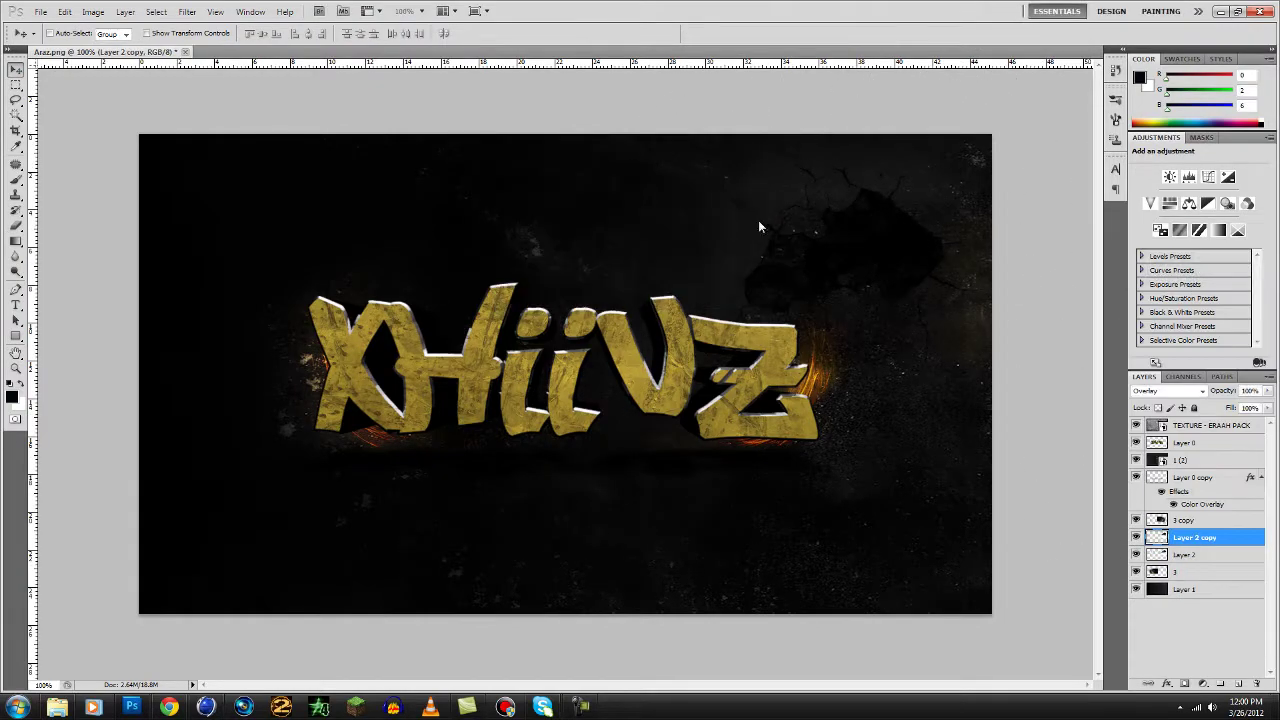
drag(276, 357, 222, 283)
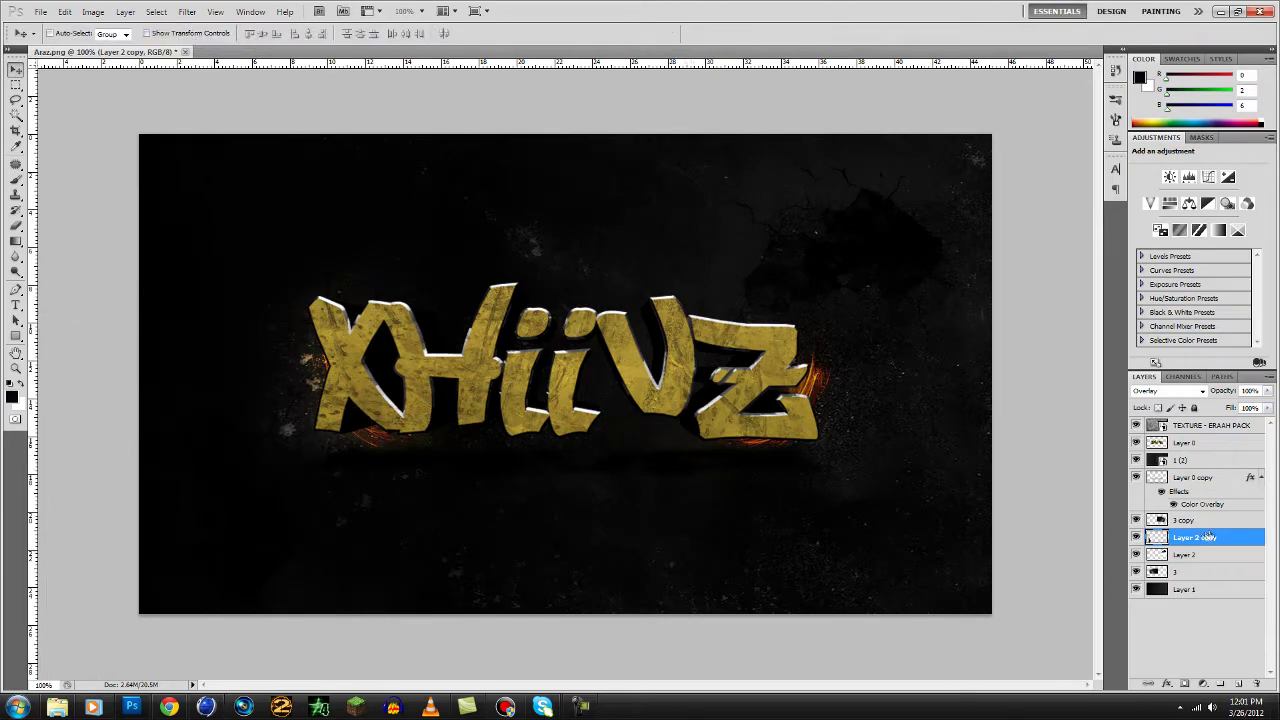
- Place the Textures (20) image from the Cracks folder and stretch it over the whole canvas
click(57, 707)
drag(830, 283, 140, 131)
drag(704, 511, 992, 612)
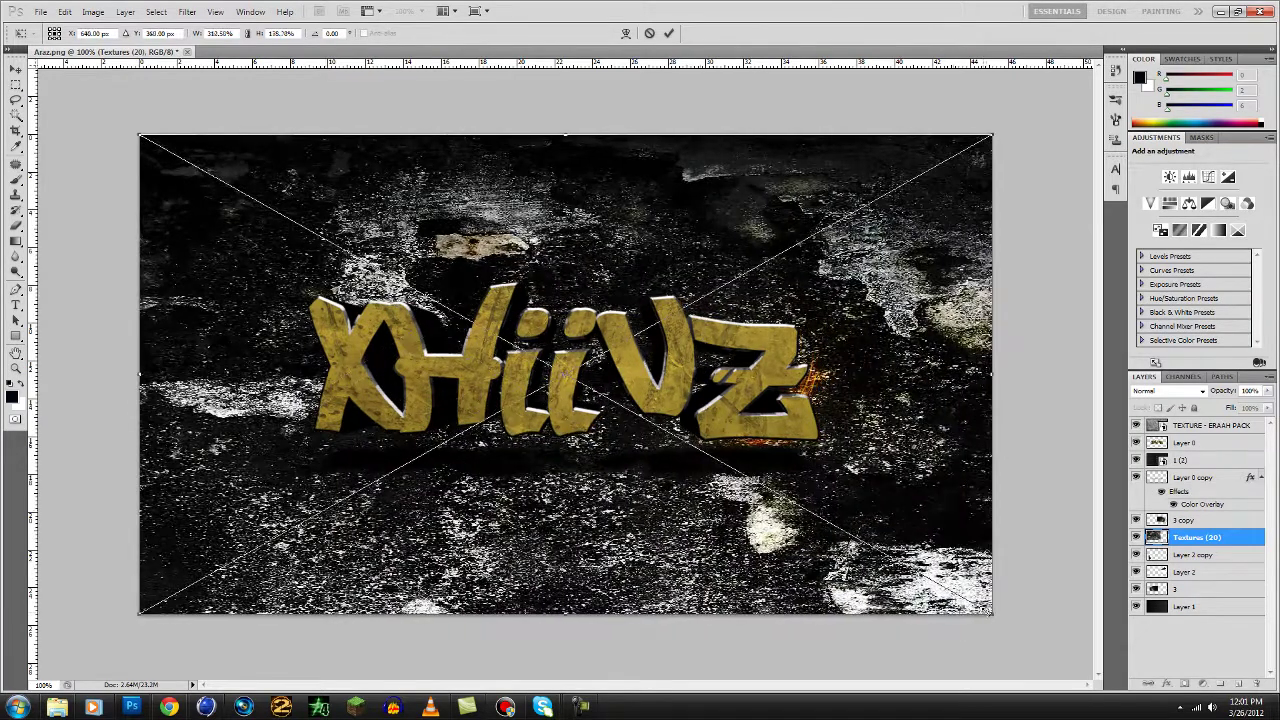
- Set the Textures (20) layer's blend mode to Overlay and move it directly beneath Layer 0
click(1190, 389)
click(1158, 208)
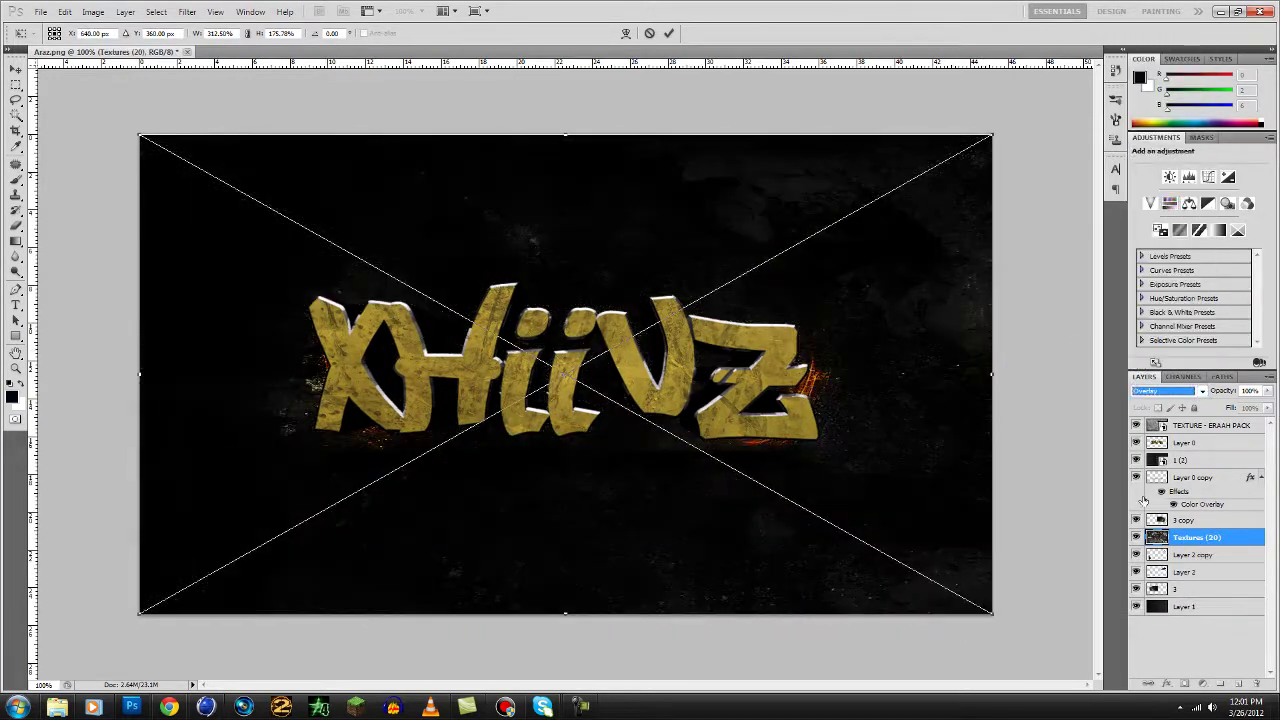
key(Return)
drag(1220, 539, 1214, 436)
key(ctrl+z)
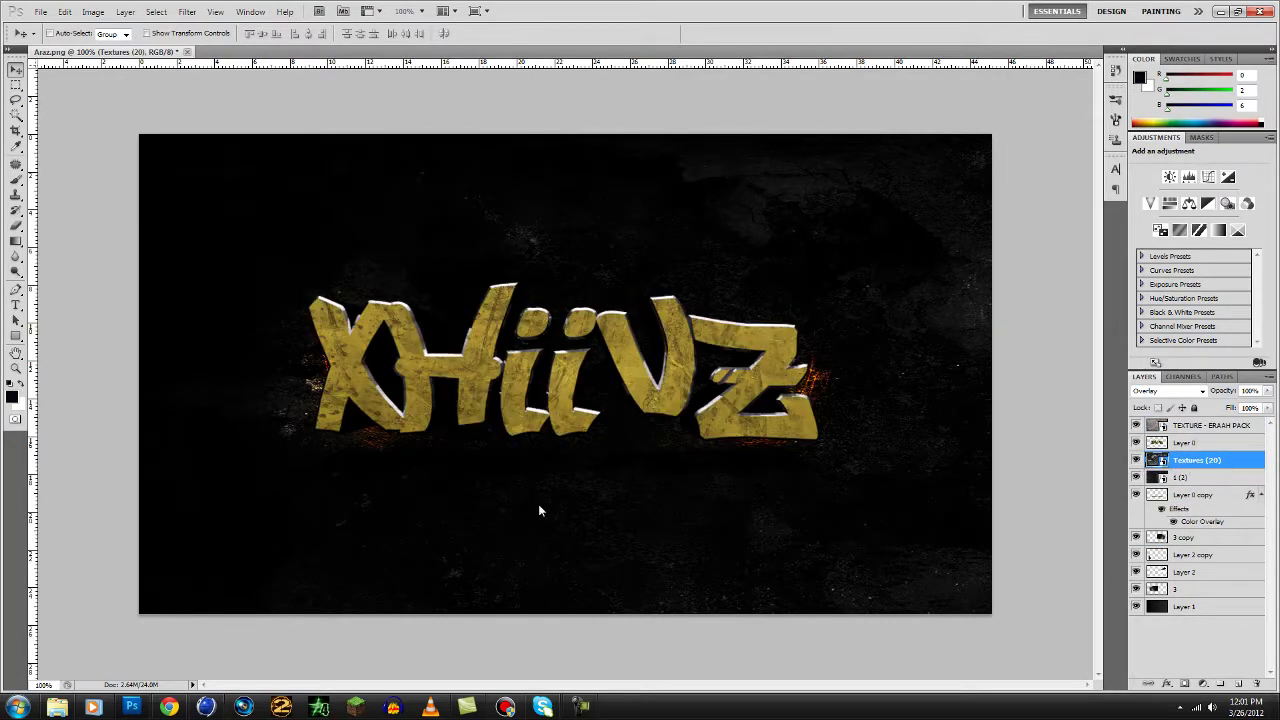
- Browse the texture folder and place the regularjane grungy bokeh_10 image over the canvas's upper-right corner
click(57, 707)
click(617, 130)
scroll(1145, 452, down, 5)
scroll(1145, 452, down, 3)
scroll(1145, 452, up, 5)
scroll(1145, 452, down, 2)
drag(1124, 458, 1093, 113)
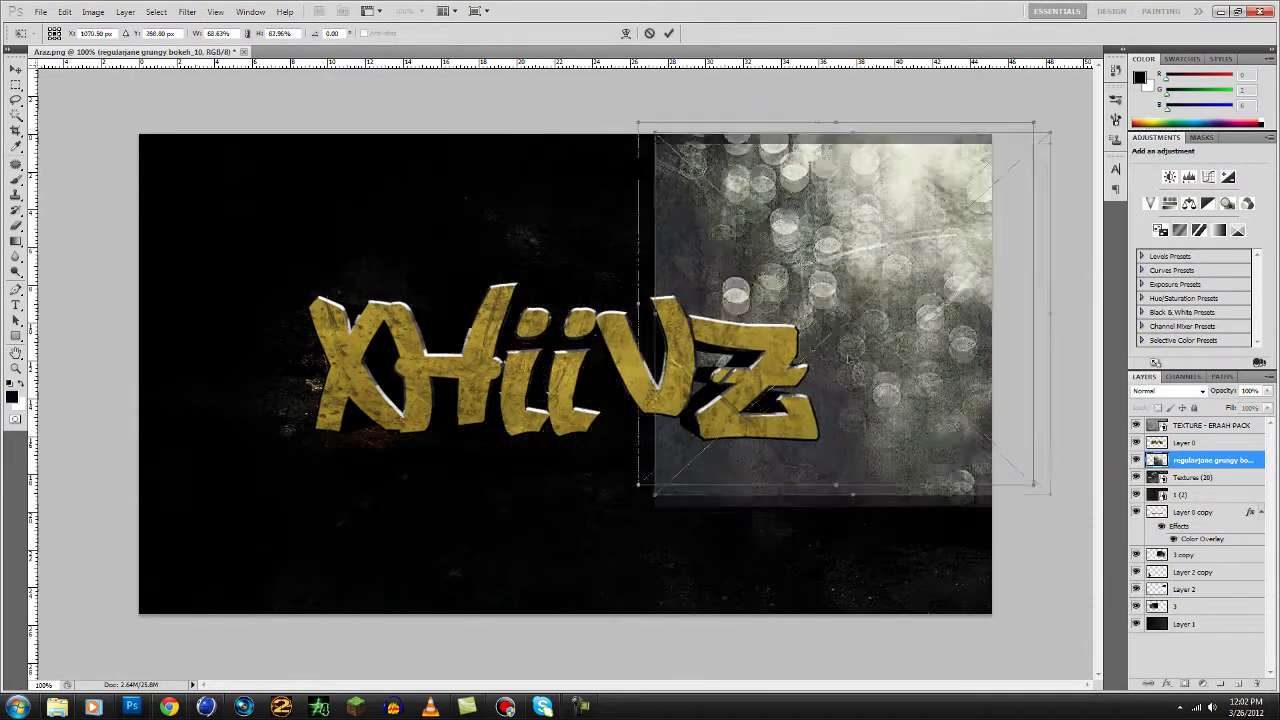
- Compare blend modes for the placed bokeh image and apply Hard Light
scroll(1190, 391, down, 5)
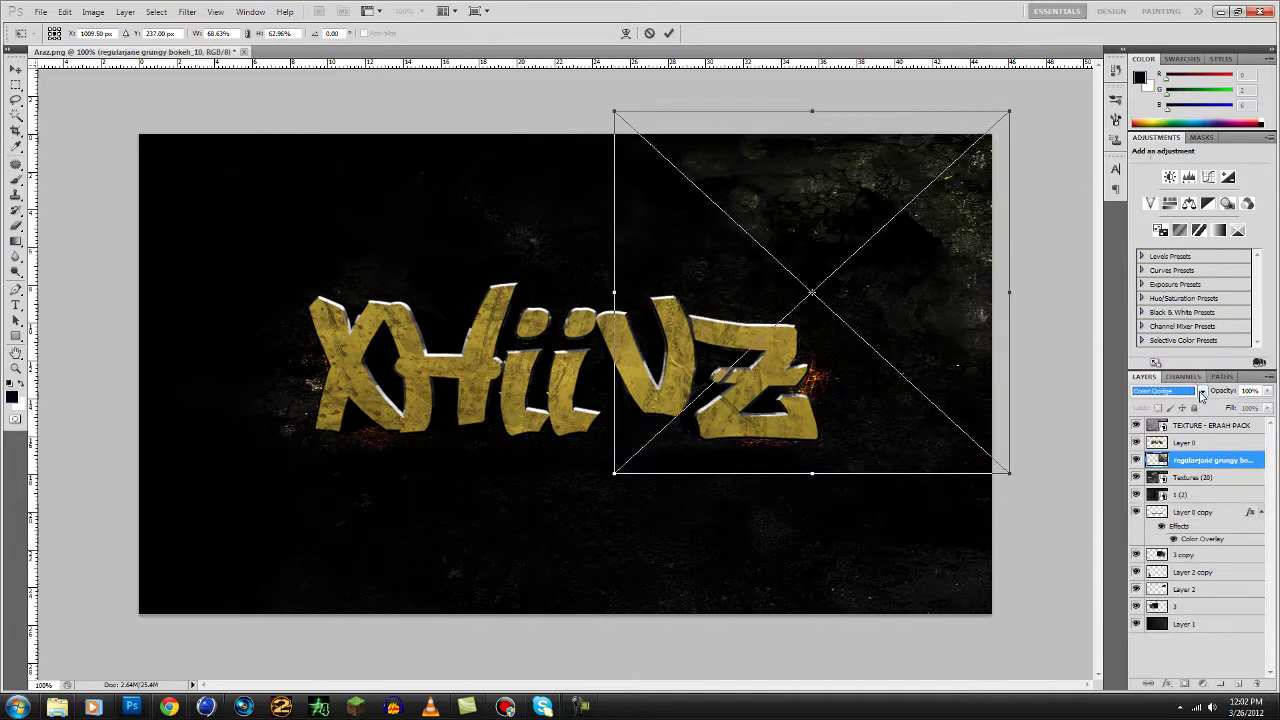
scroll(1203, 394, up, 2)
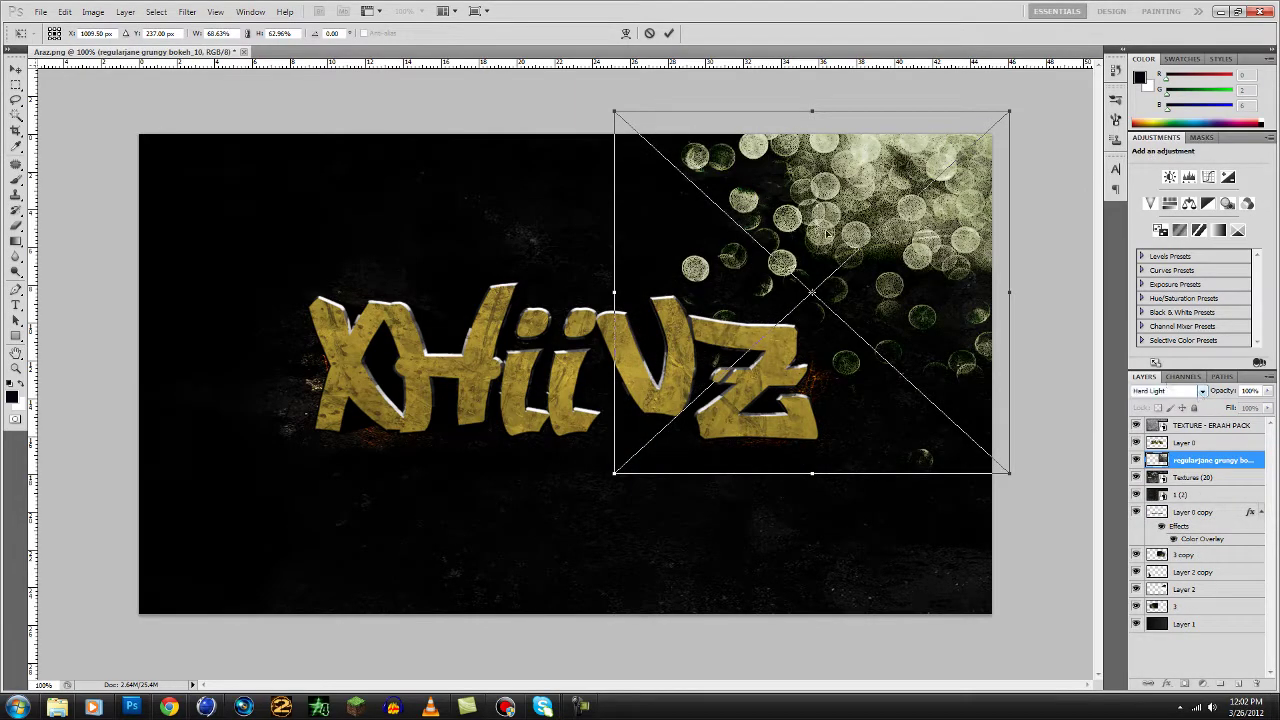
key(Return)
double_click(1157, 460)
key(Return)
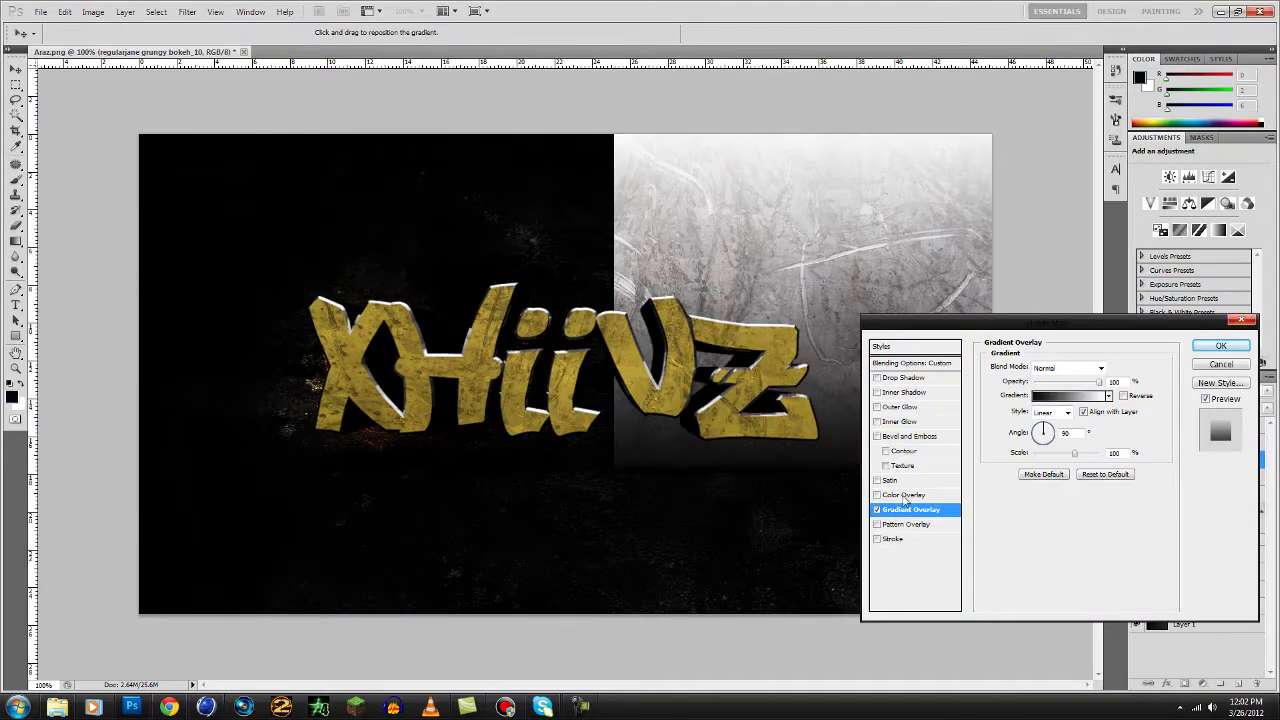
click(1221, 364)
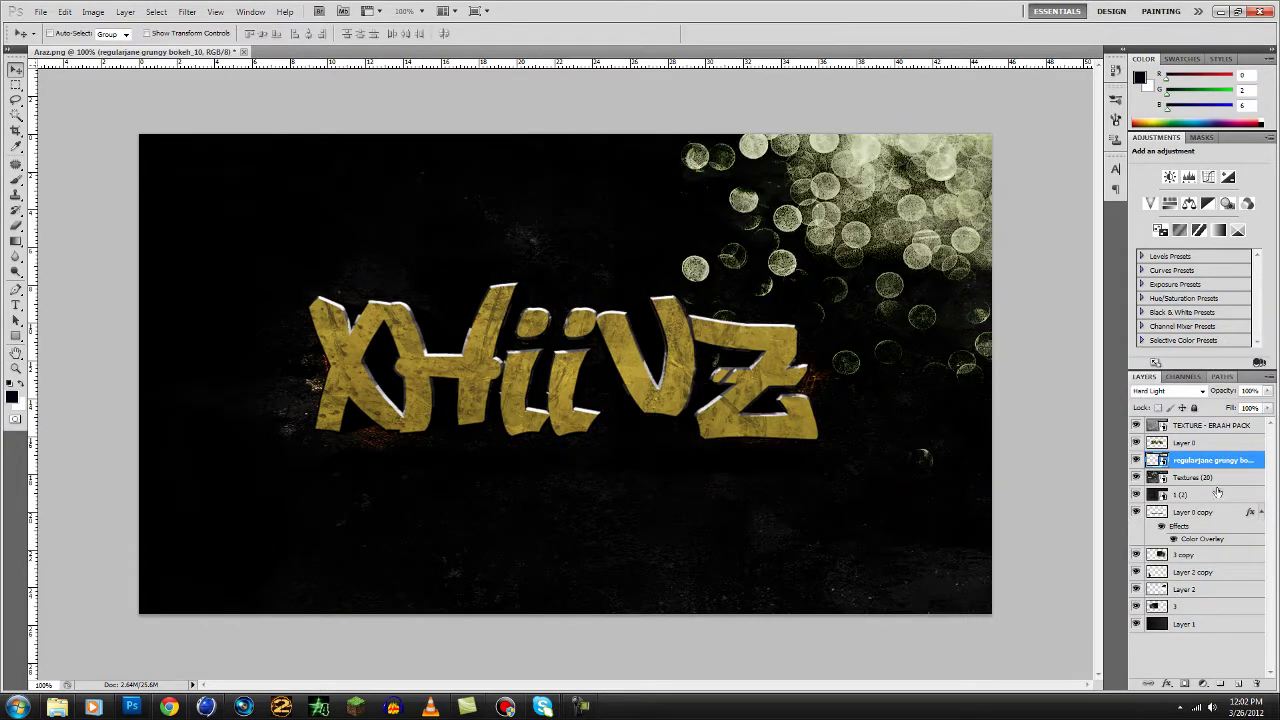
- Delete the regularjane grungy bokeh layer from the composition
right_click(1230, 460)
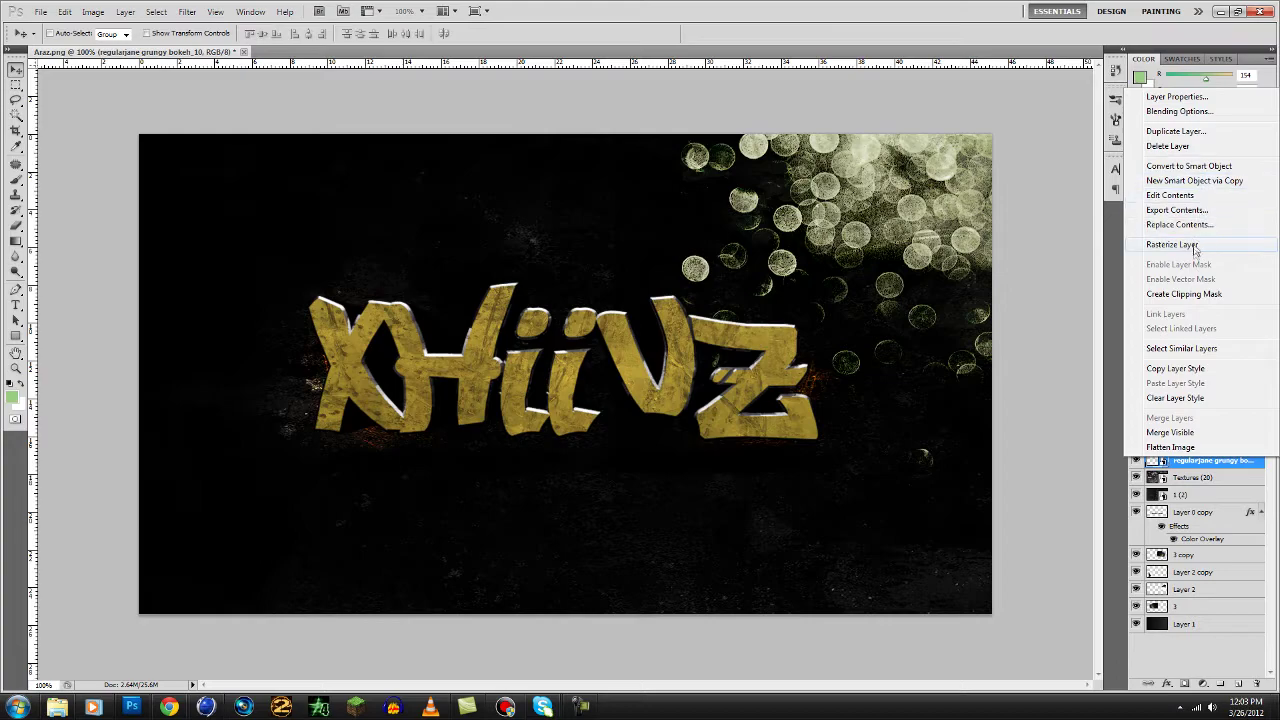
click(1066, 311)
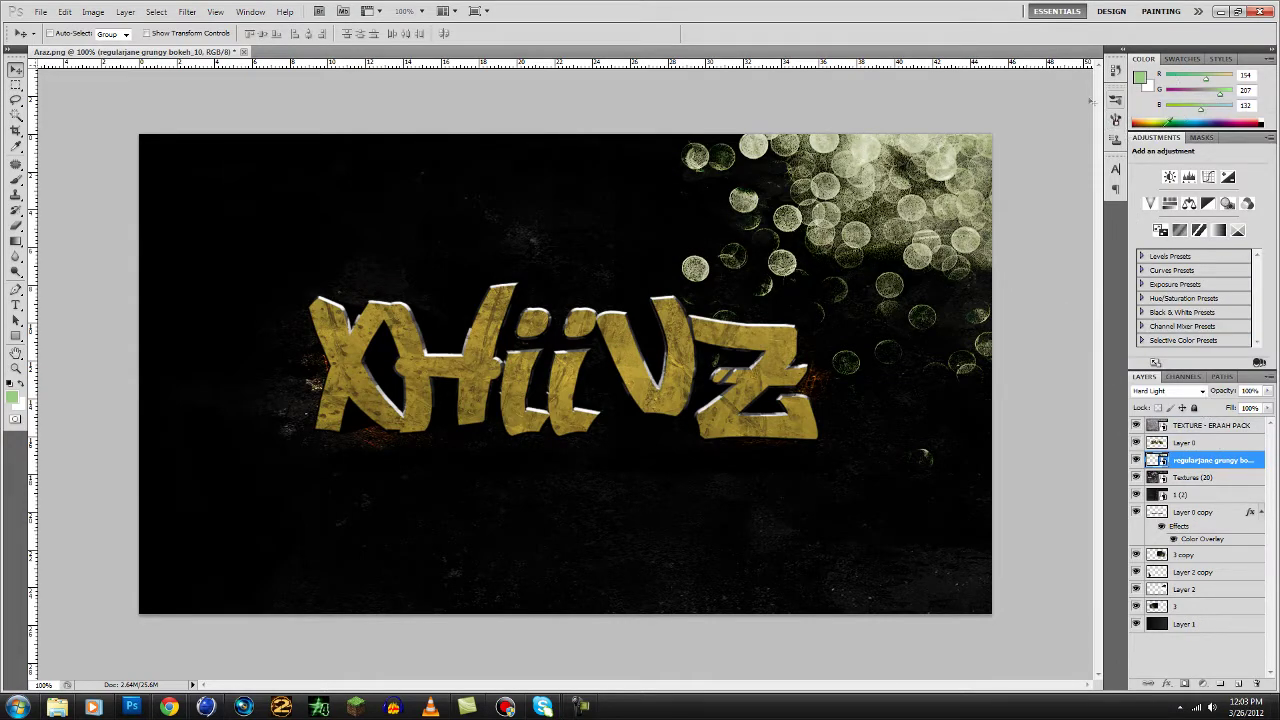
drag(1185, 488, 1257, 686)
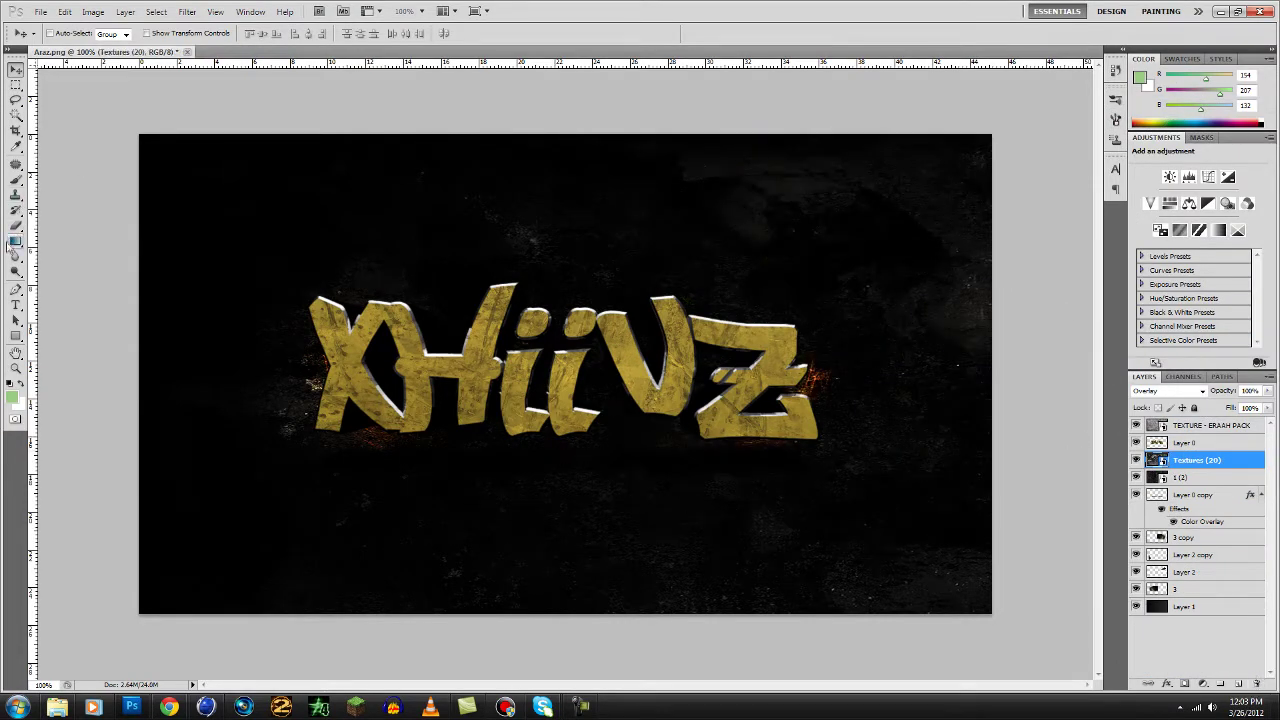
key(m)
right_click(962, 571)
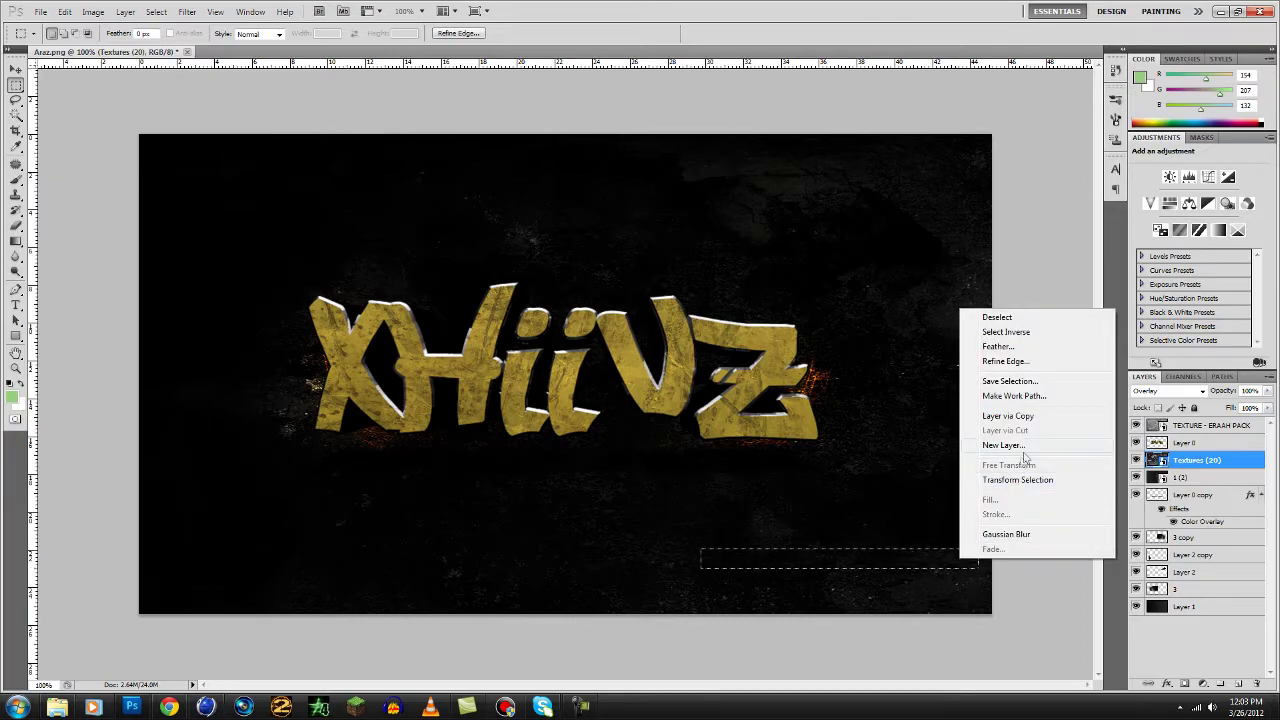
click(1040, 382)
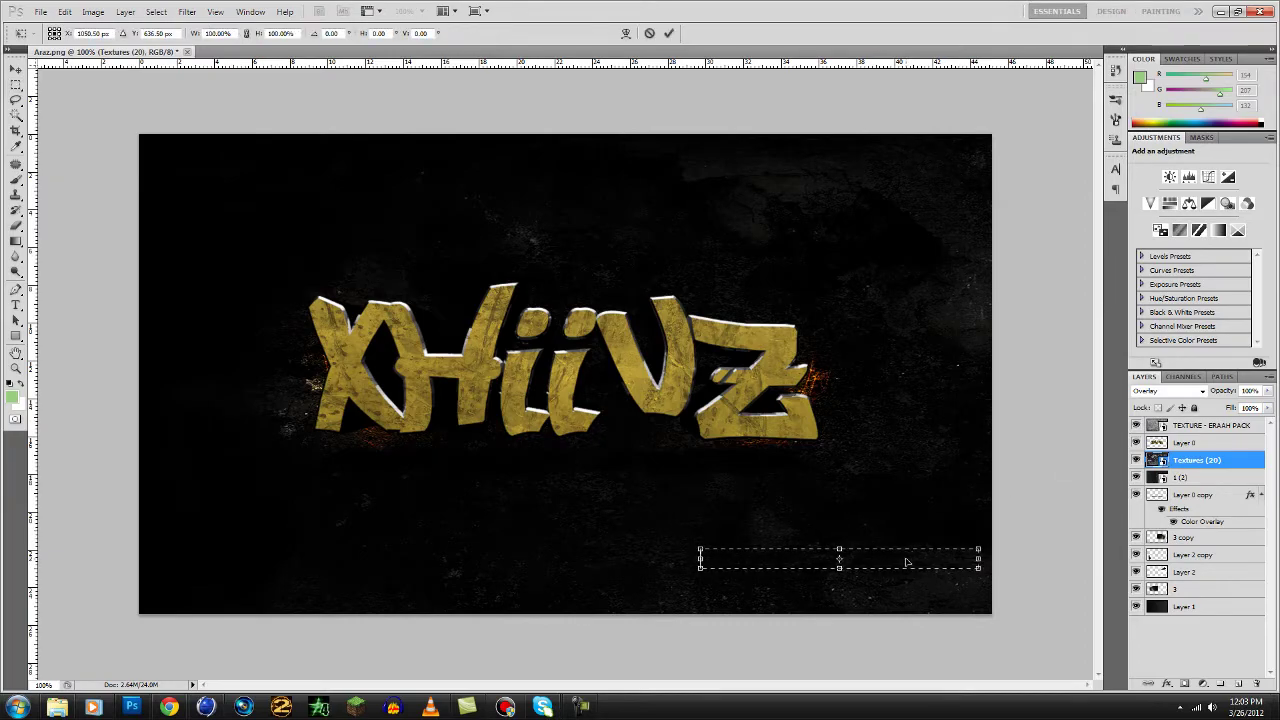
key(Return)
- On a new layer, select a thin horizontal strip near the canvas's lower-right corner and fill it with the foreground color
key(v)
key(ctrl+j)
key(m)
drag(975, 566, 976, 568)
key(g)
click(960, 558)
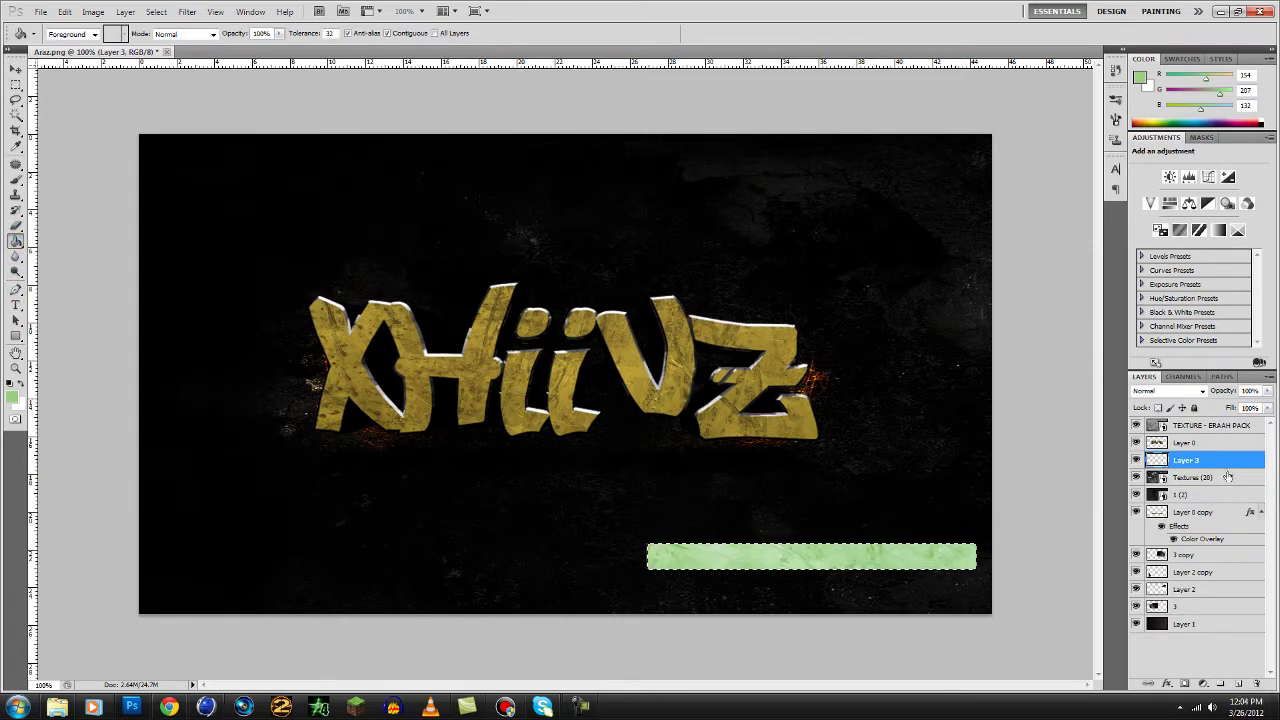
- Move Layer 3 above all other layers and refill its strip with white
drag(1228, 477, 1210, 428)
click(12, 397)
click(66, 205)
click(363, 206)
click(783, 549)
- Scale the white bar down toward its lower-right corner, making it shorter and thinner
key(v)
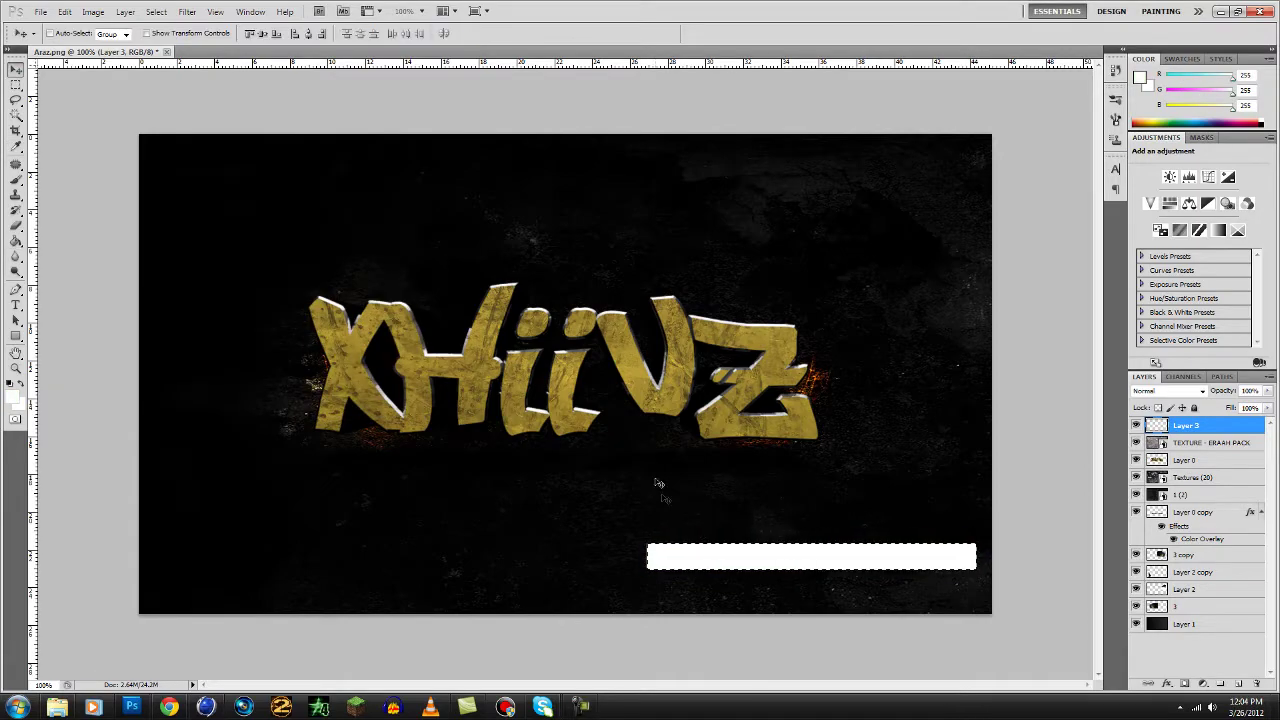
key(ctrl+t)
drag(648, 545, 767, 553)
- Add the text "Made by : xHiiVz" beside the white bar and set its font to Bebas
key(t)
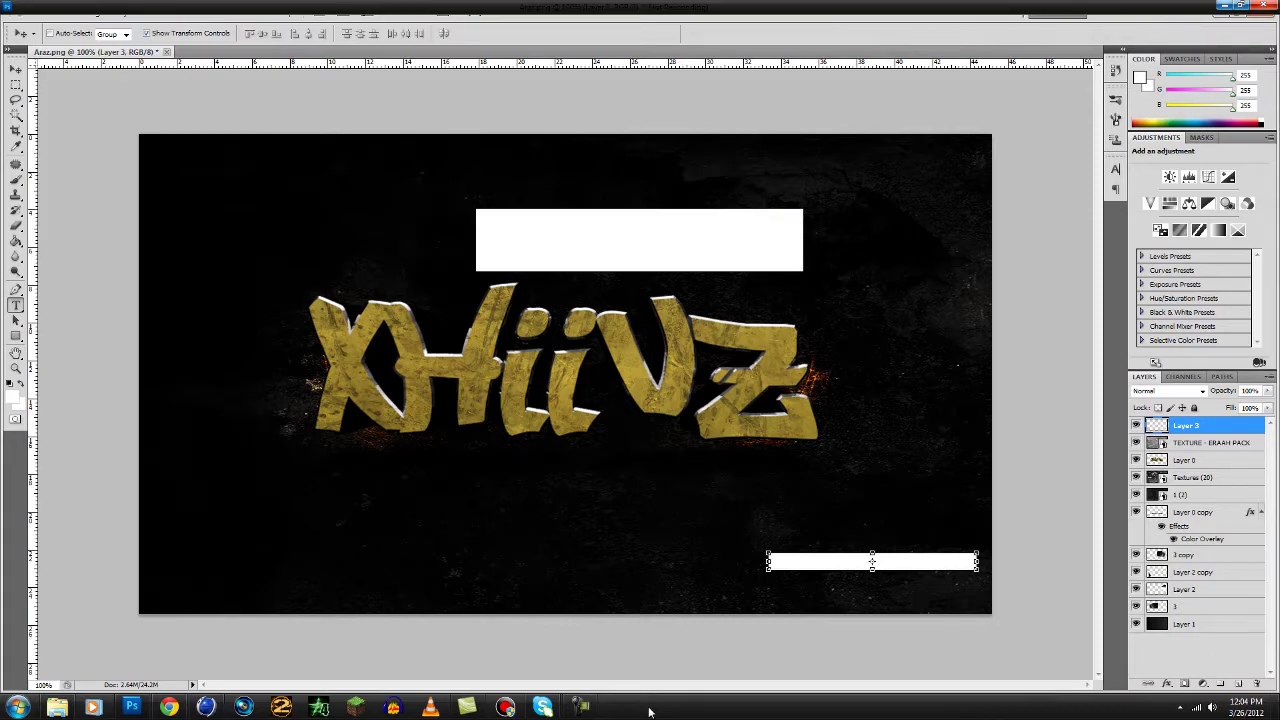
click(683, 548)
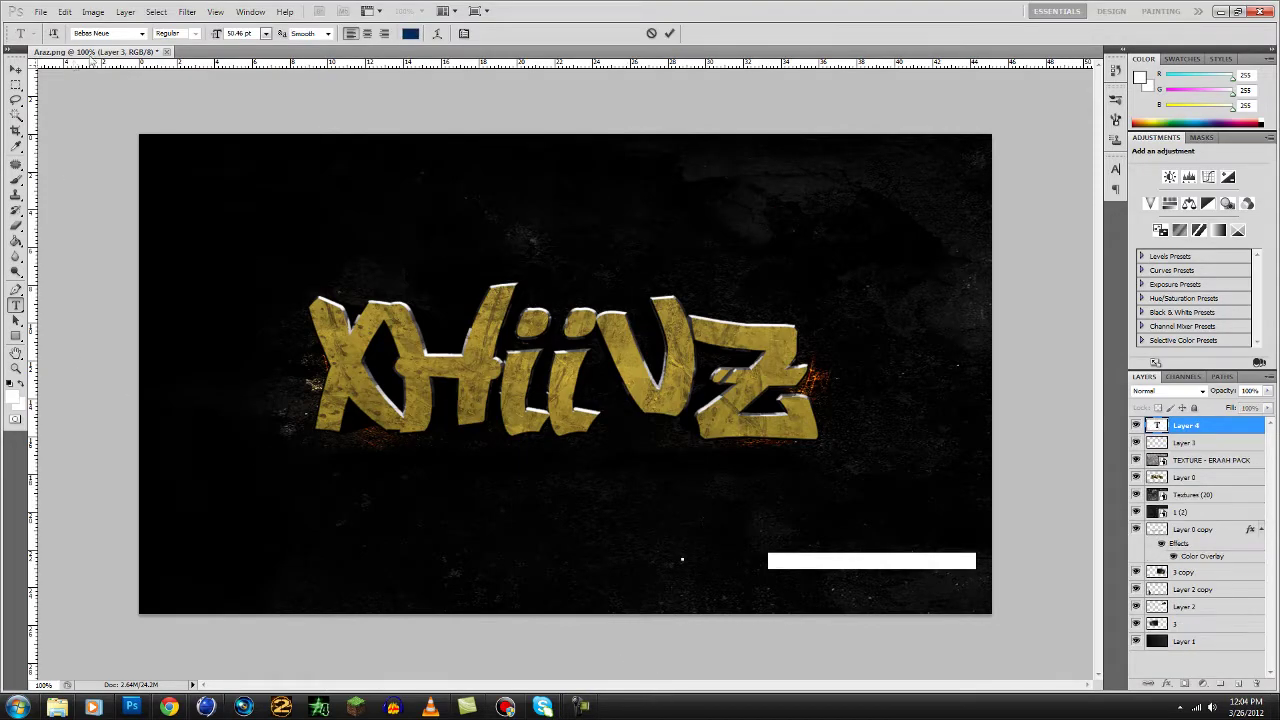
text(WD)
text(:XHIIVZ)
drag(696, 548, 803, 548)
click(141, 33)
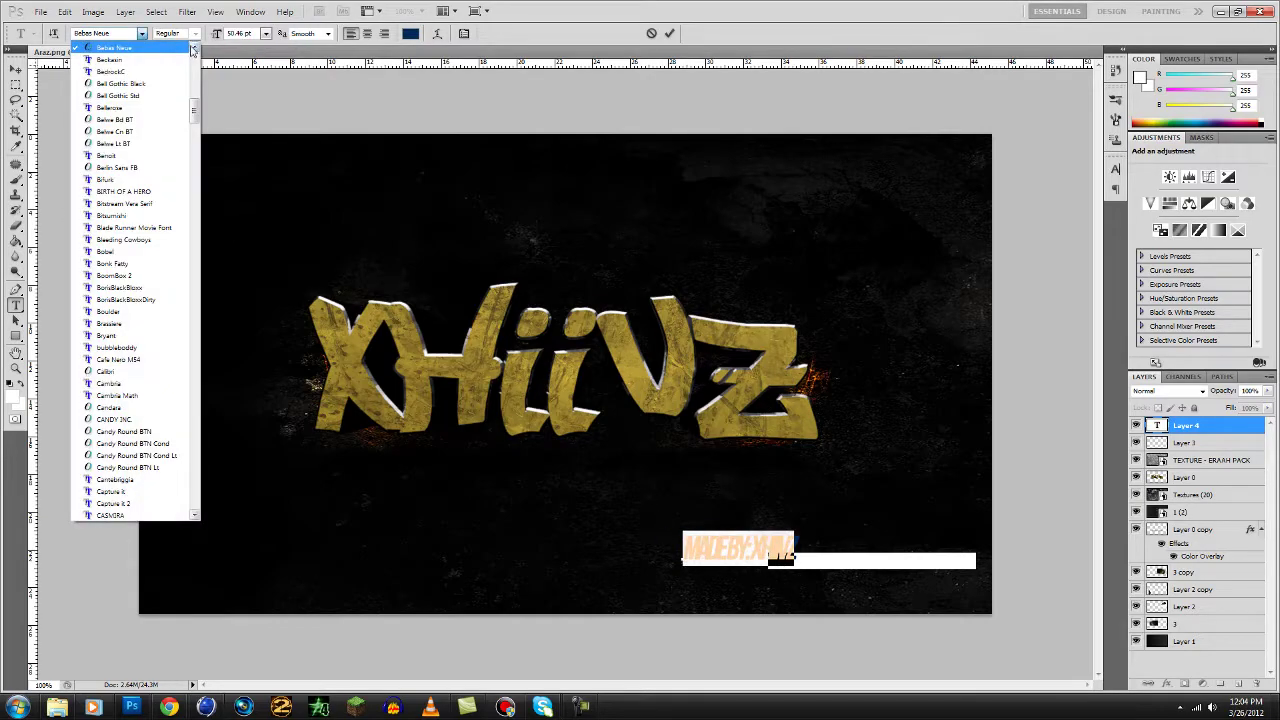
scroll(130, 48, up, 1)
click(110, 45)
- Move the credit text onto the white bar and reduce its size to 19.46 pt
drag(722, 600, 805, 595)
click(265, 33)
click(240, 145)
key(BackSpace)
key(ctrl+z)
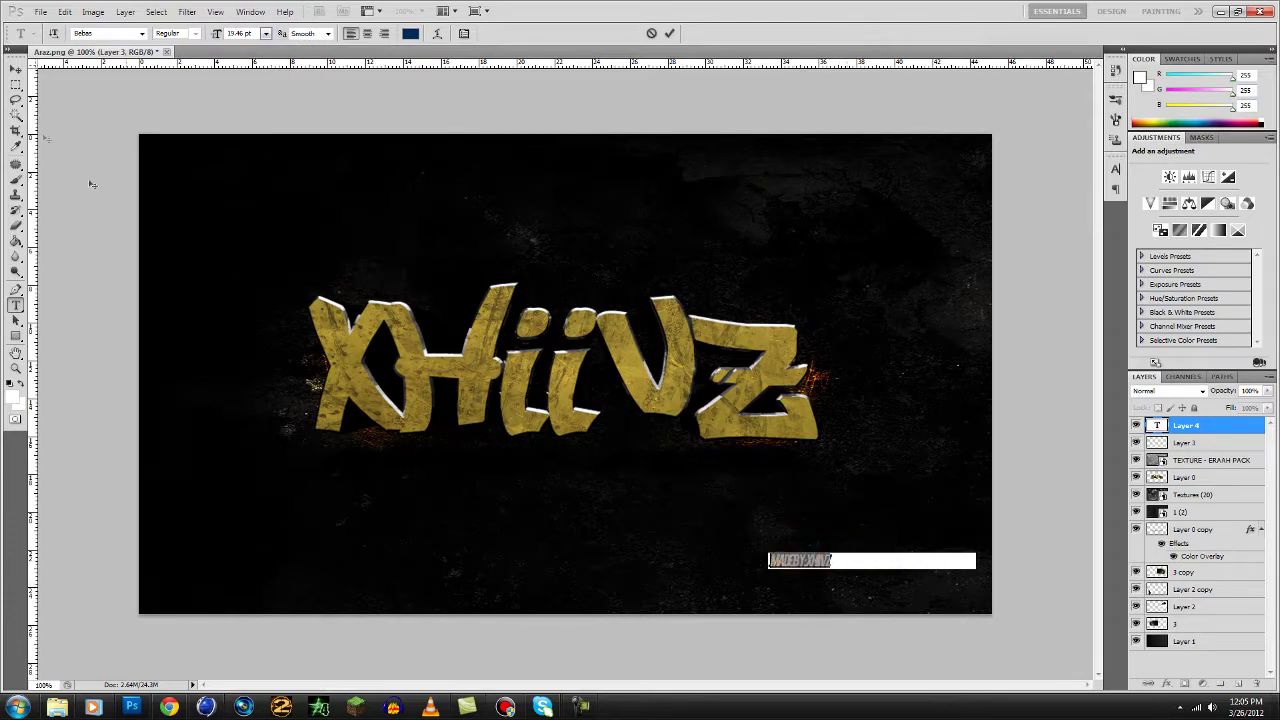
key(ctrl+z)
click(16, 68)
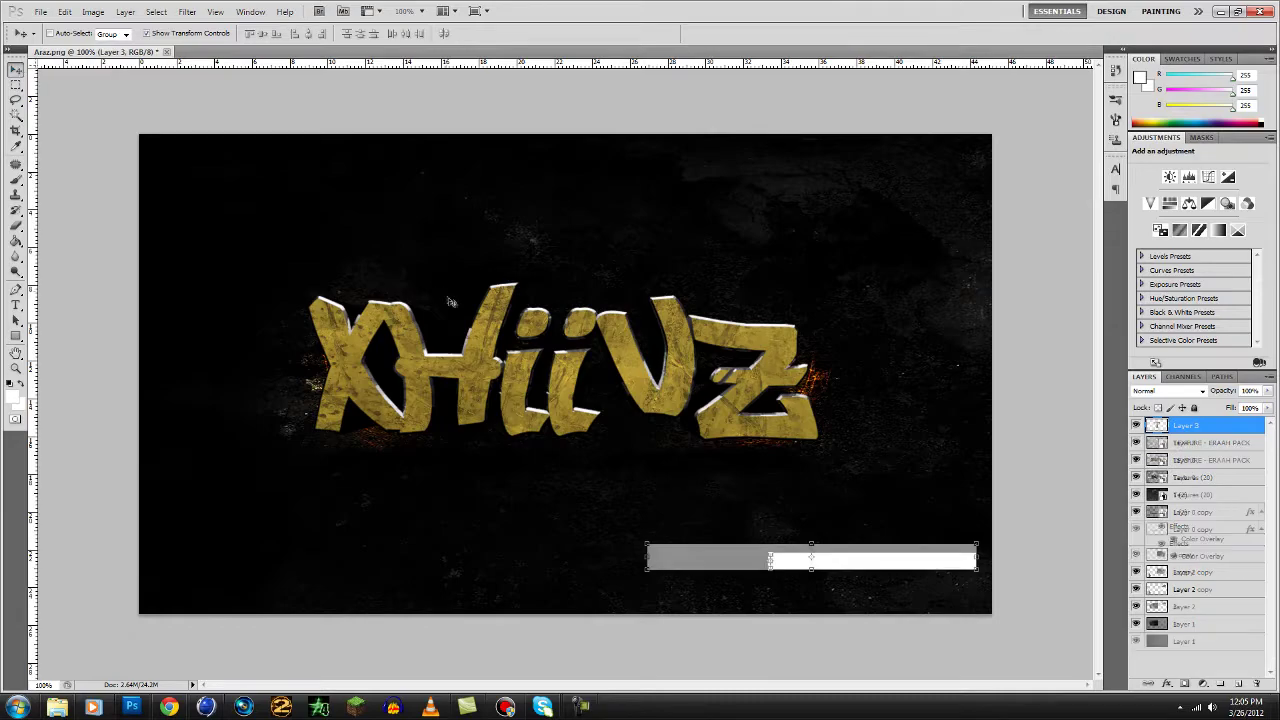
key(ctrl+t)
key(Return)
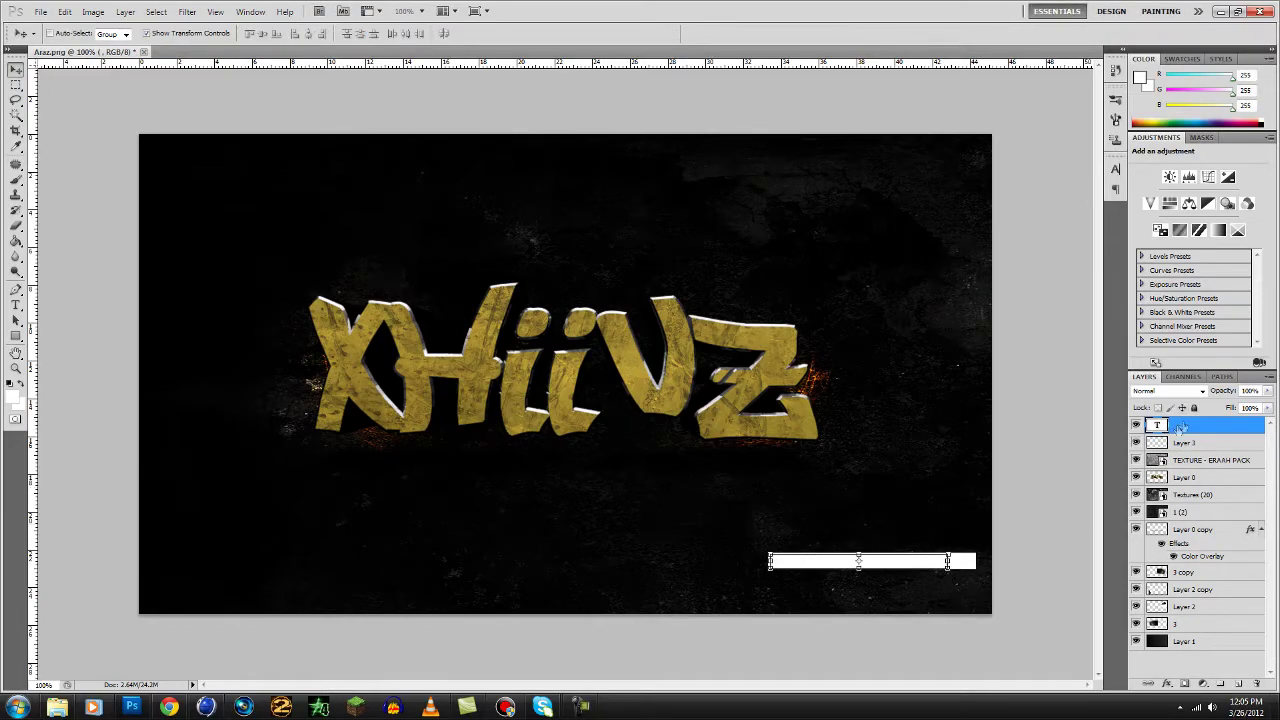
- Add a new text layer reading "Made by : xHiiVz" on the white bar
key(t)
click(780, 560)
text(MADEBY:XHIVZ)
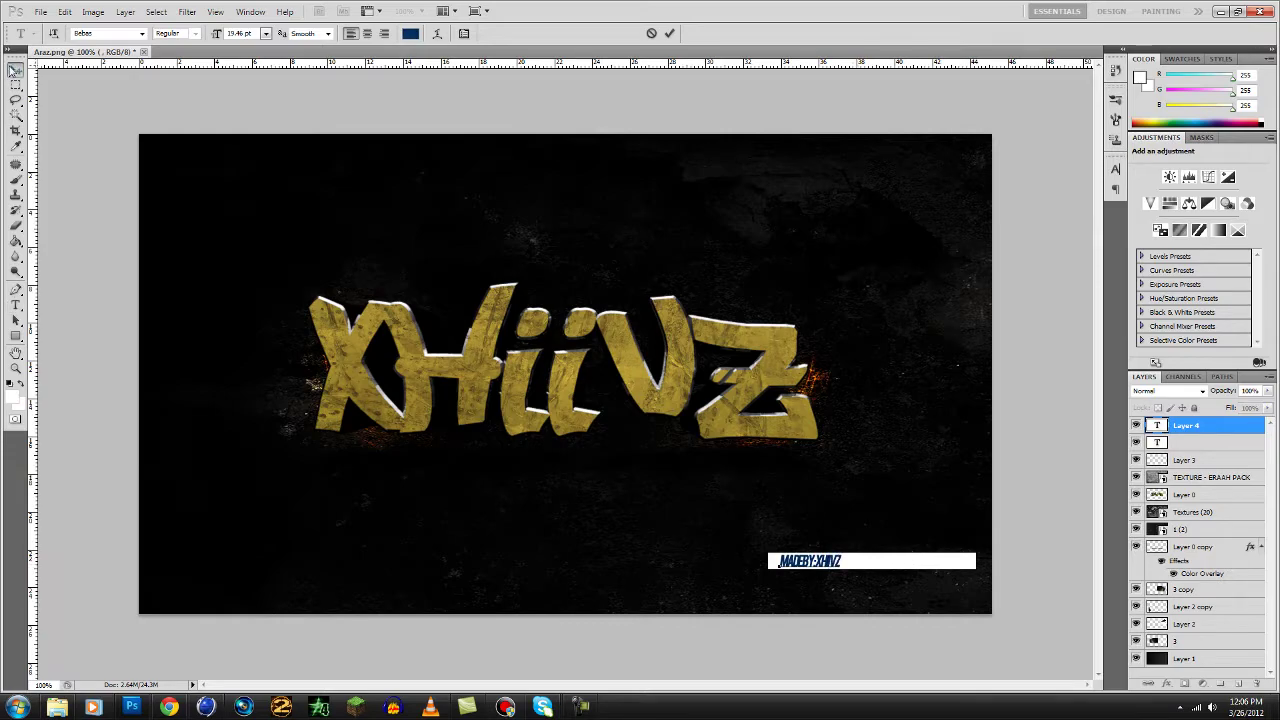
click(15, 70)
- Delete the leftover empty text layer and narrow the white bar on Layer 3 to fit the credit text
click(1255, 684)
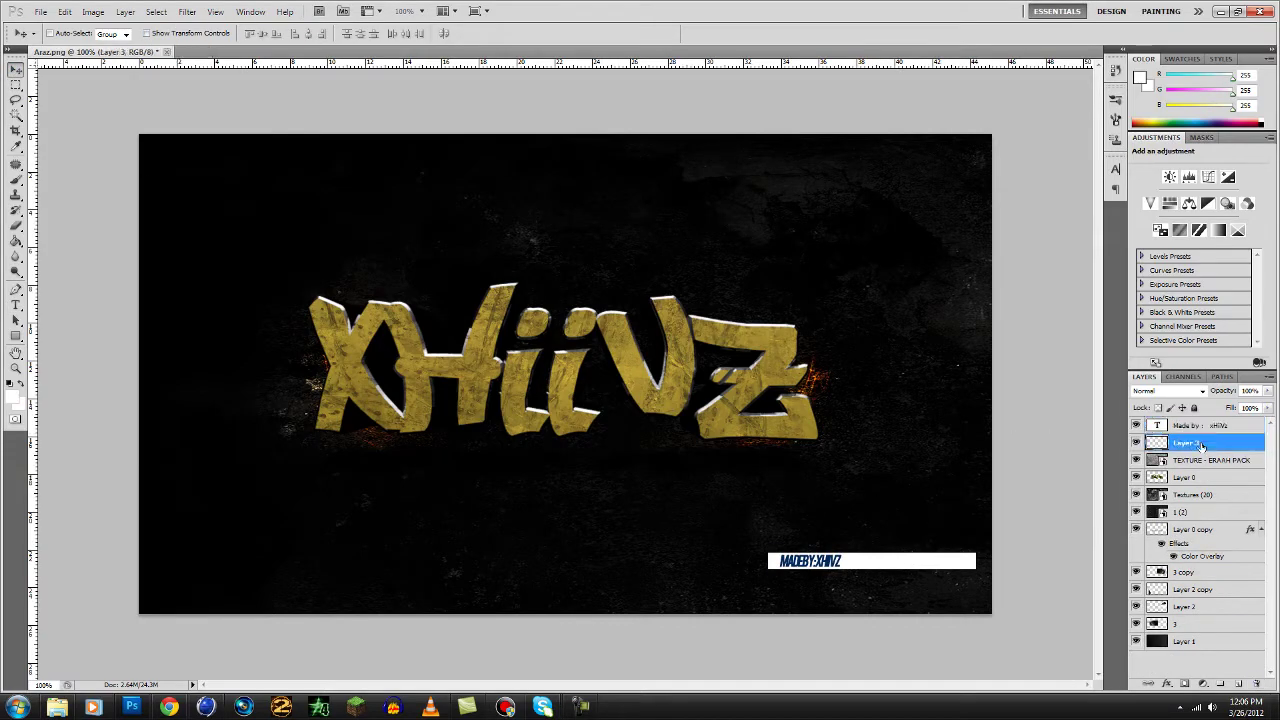
key(ctrl+t)
drag(975, 561, 853, 561)
- Try a black-to-white linear Gradient Overlay at a -90° angle on the credit text
double_click(1255, 430)
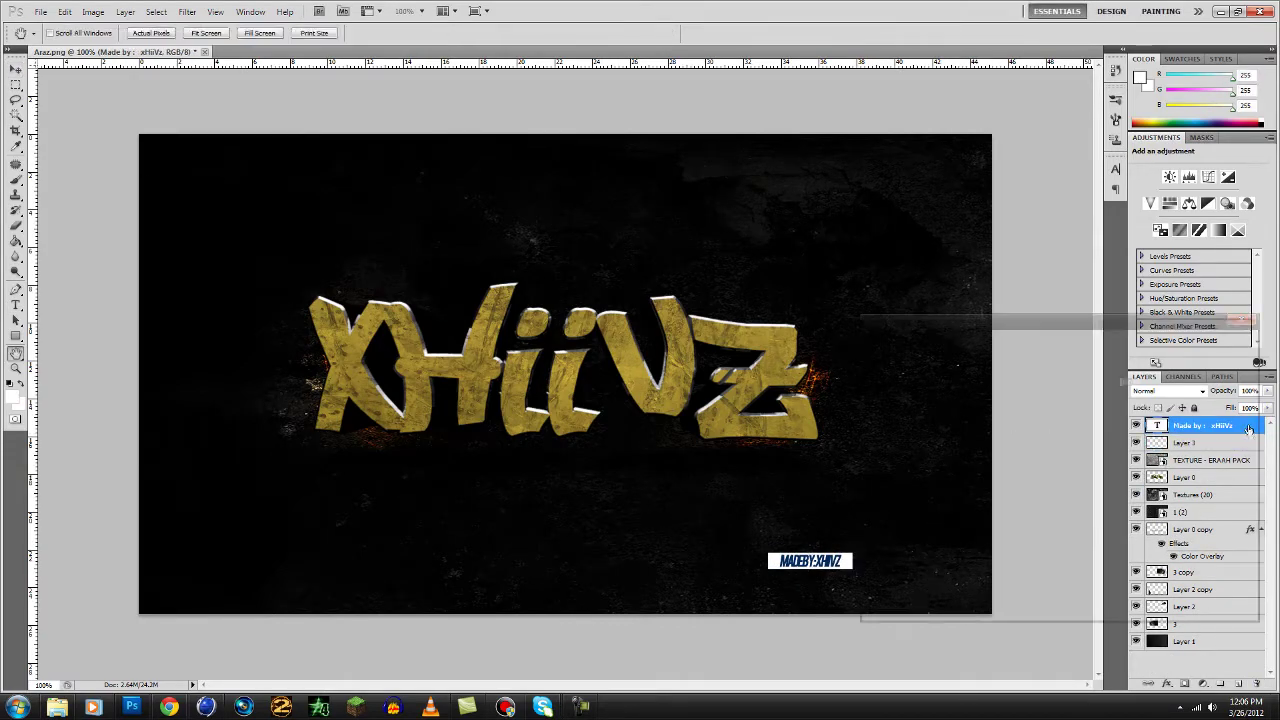
click(910, 509)
click(1108, 396)
click(1108, 396)
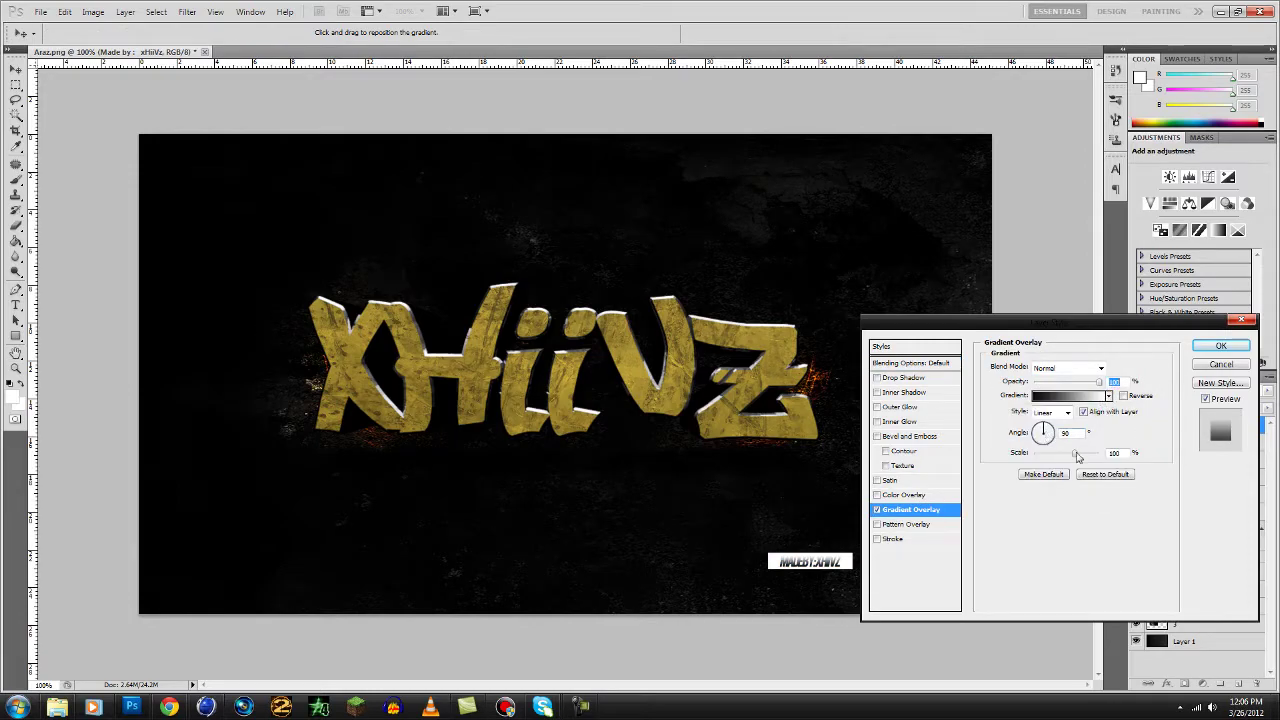
drag(1043, 430, 1043, 450)
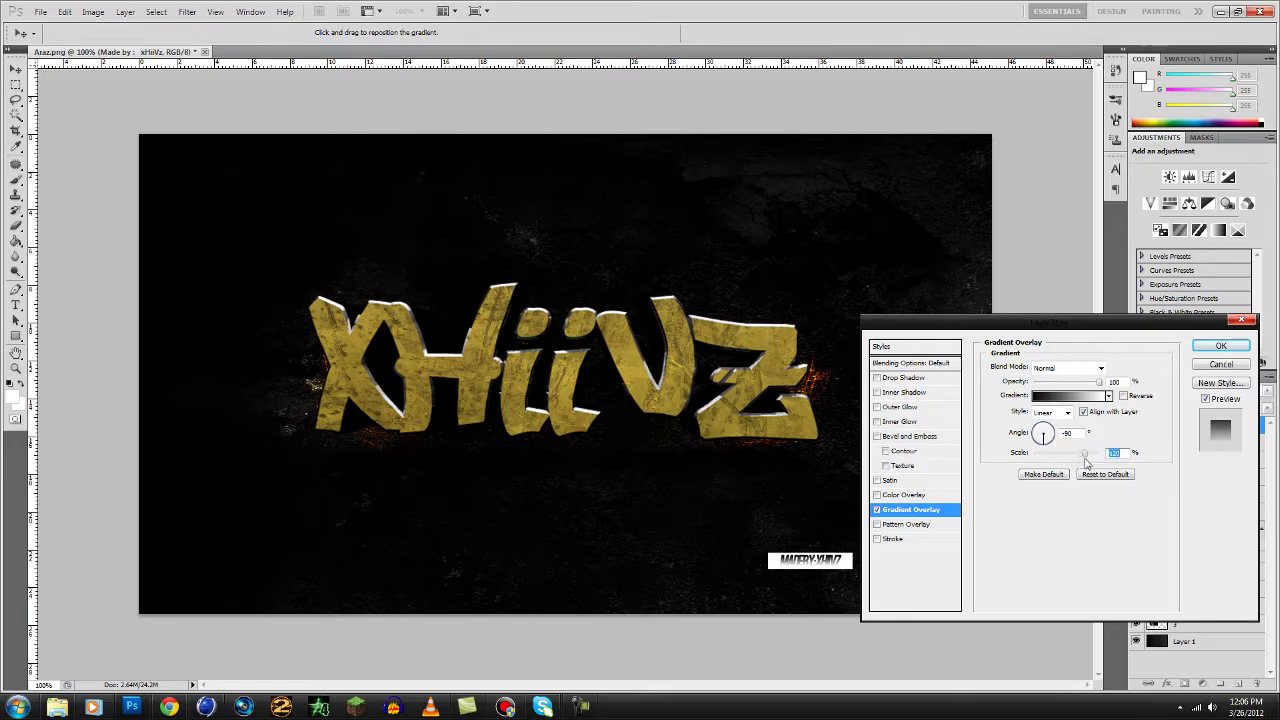
- Apply a black (000000) Color Overlay to the credit text in Normal mode at 100% opacity
click(905, 494)
click(1119, 367)
click(470, 210)
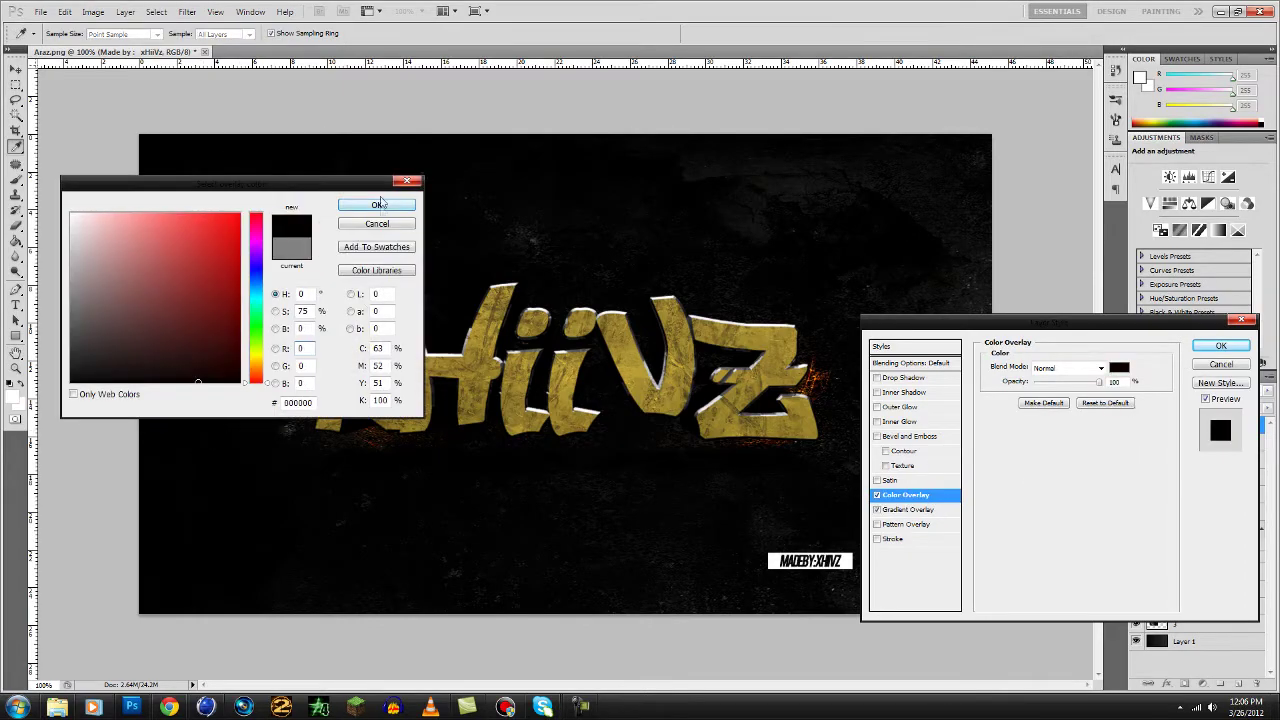
click(371, 206)
click(1233, 345)
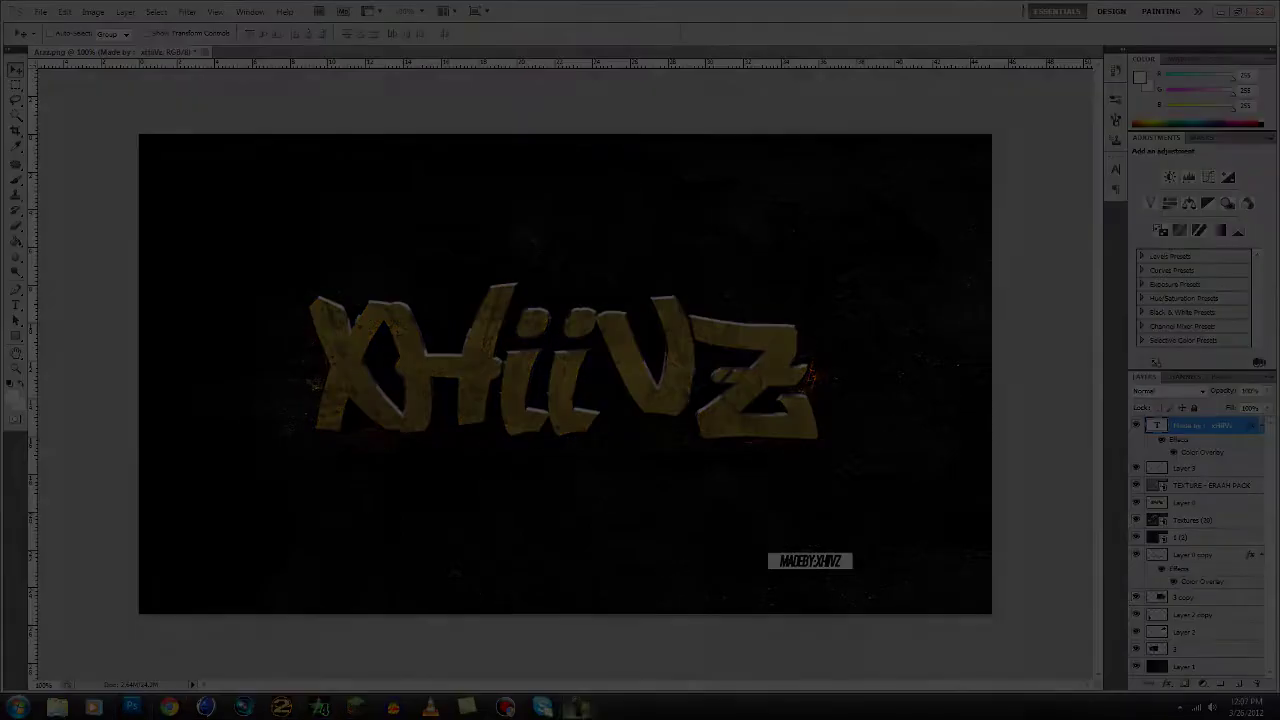